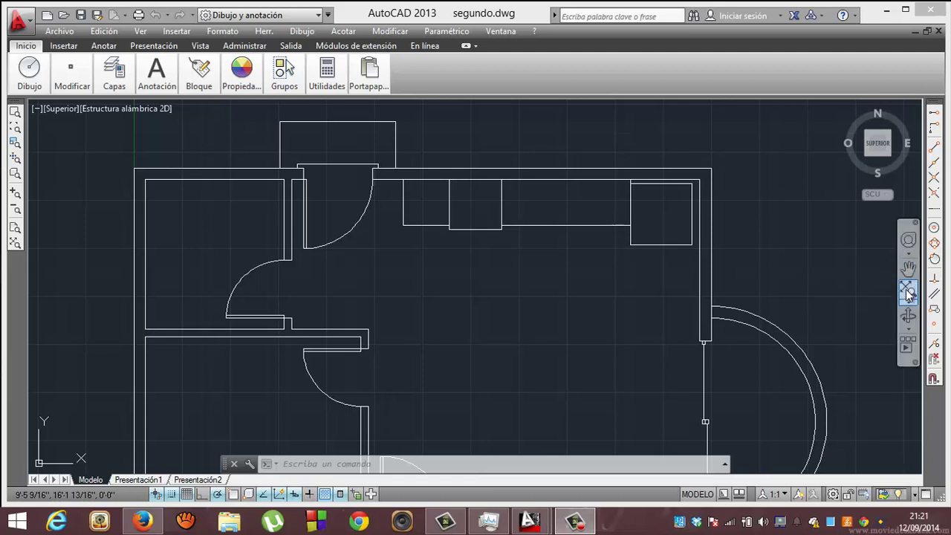
Zoom in and pan so the counter row along the top wall fills the drawing area
left_click(15, 195)
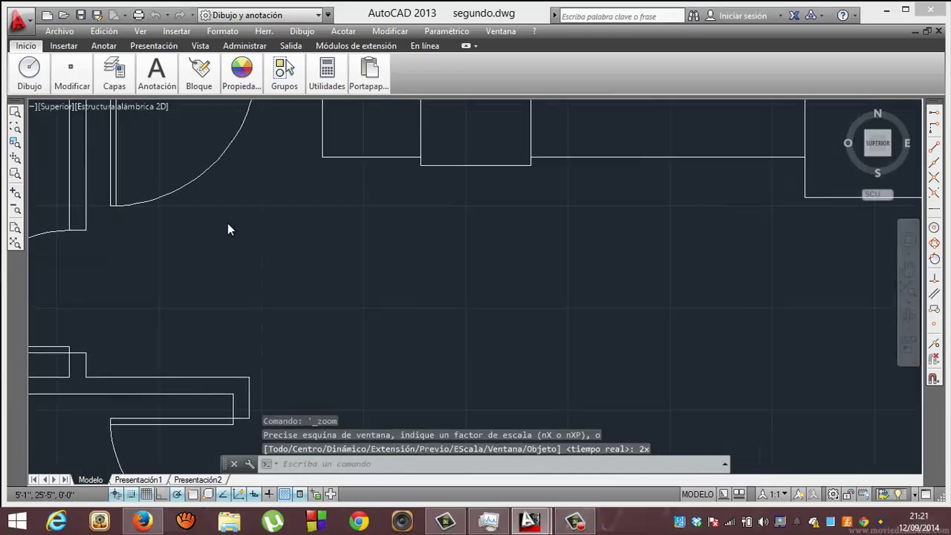
scroll(854, 276, "up", 3)
left_click(908, 269)
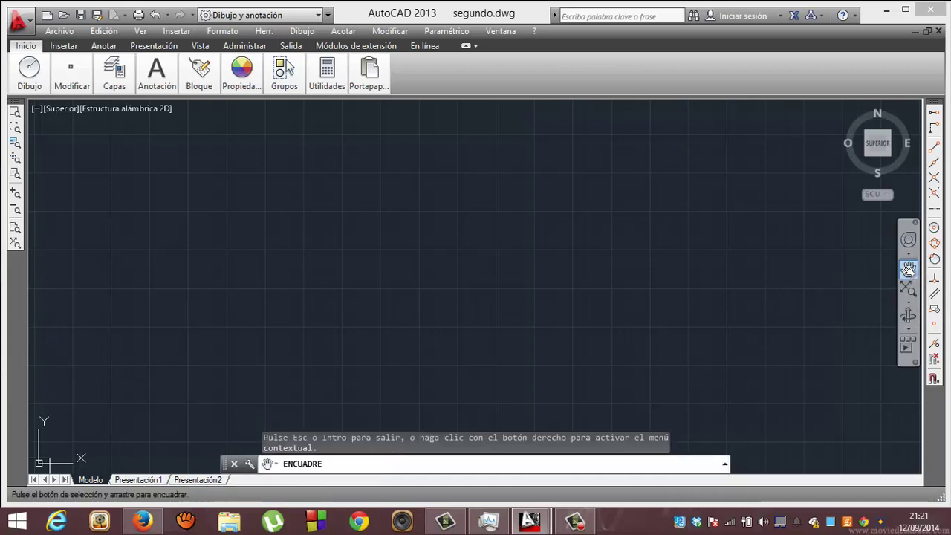
mouse_move(510, 174)
left_mouse_down()
mouse_move(453, 407)
mouse_move(458, 479)
left_mouse_up()
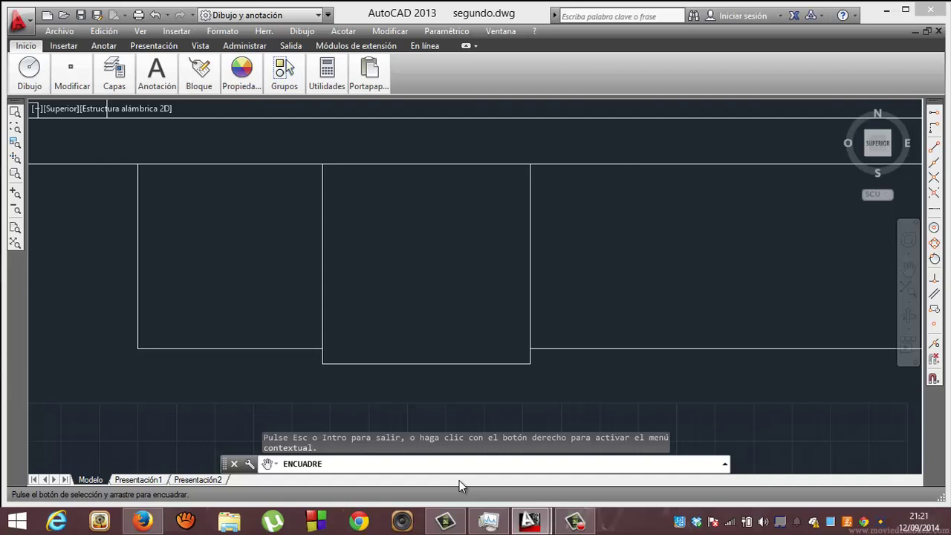
Offset the long top counter line 2.5 units downward
left_click(77, 89)
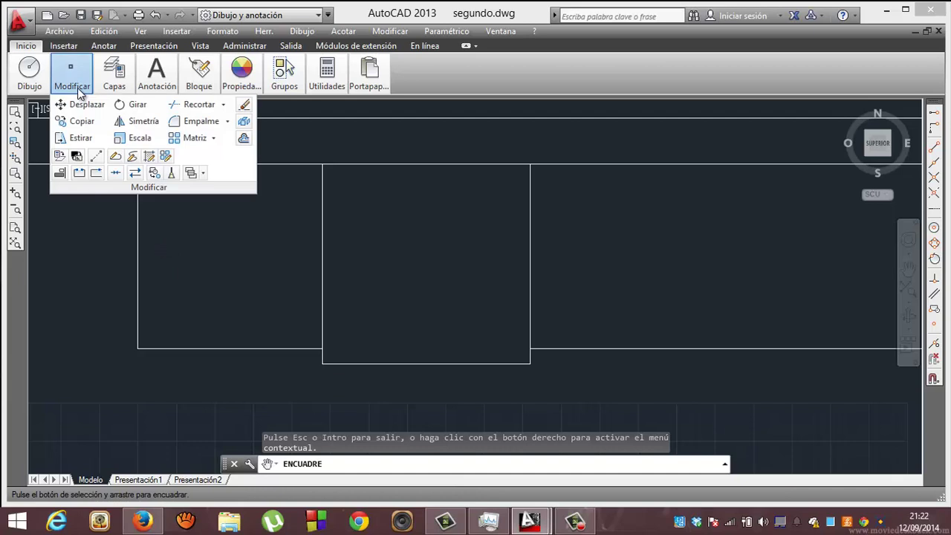
mouse_move(72, 74)
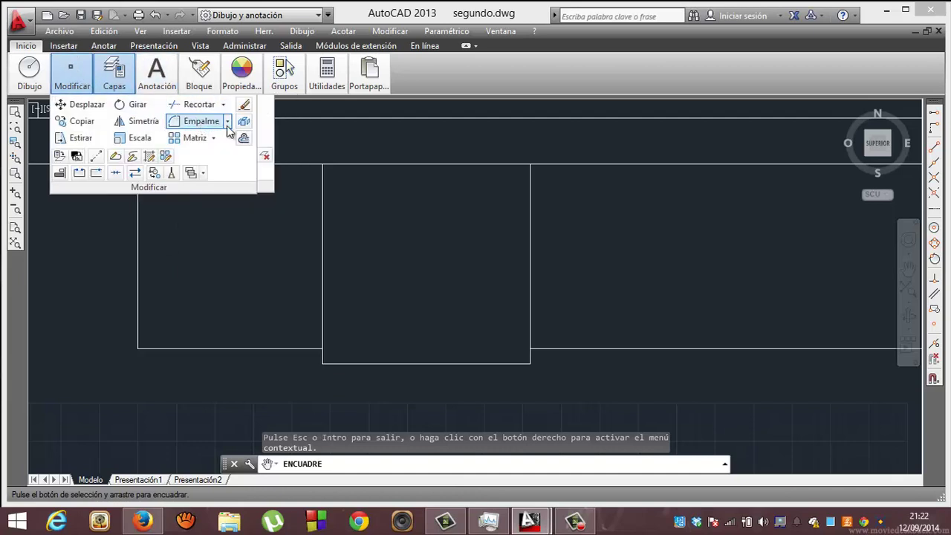
left_click(244, 138)
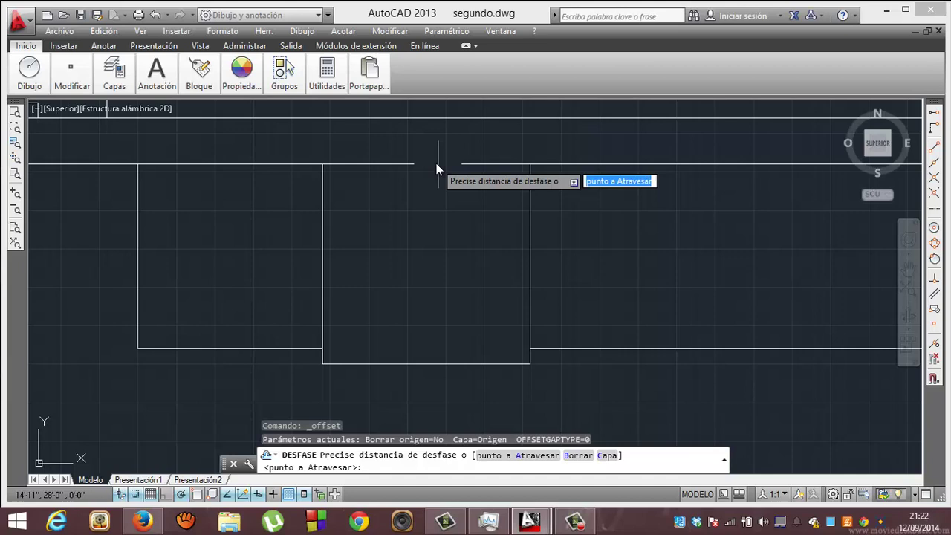
type("2.5")
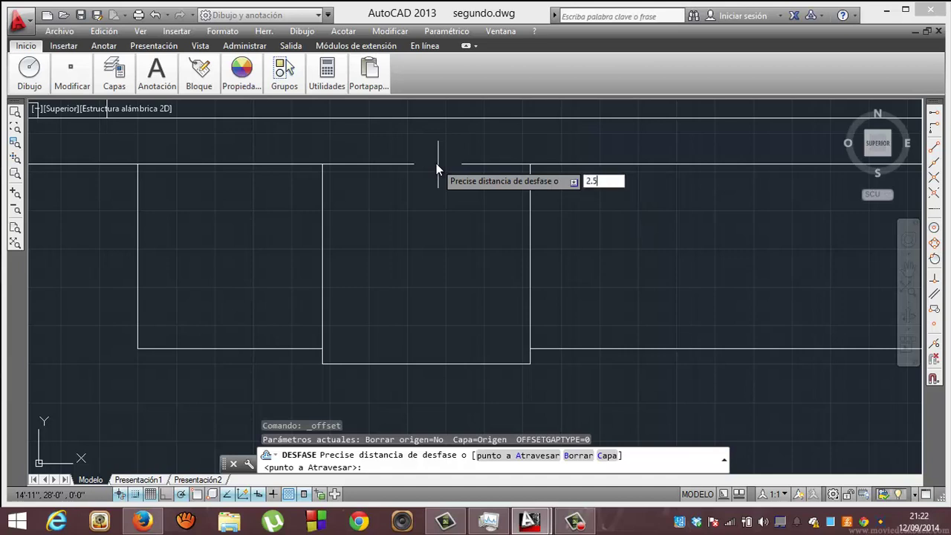
key("Return")
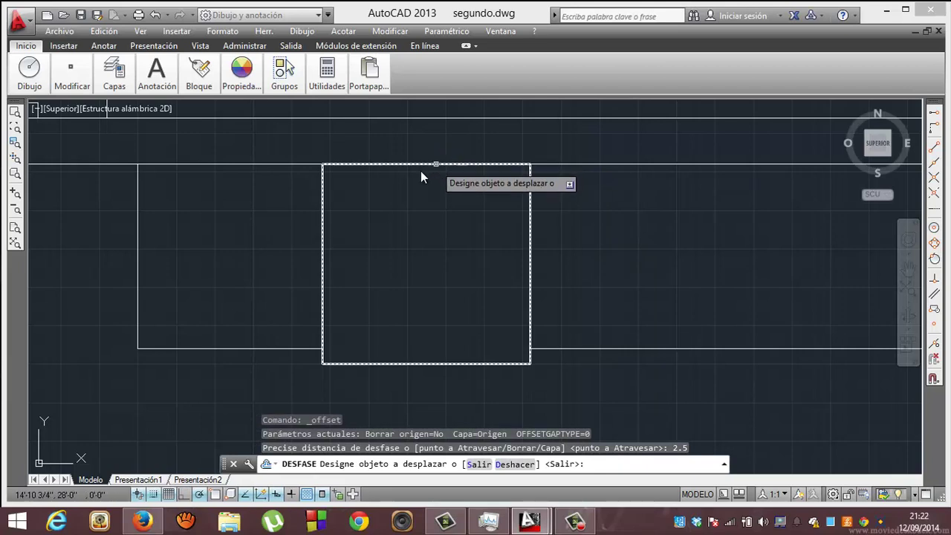
left_click(270, 164)
left_click(269, 177)
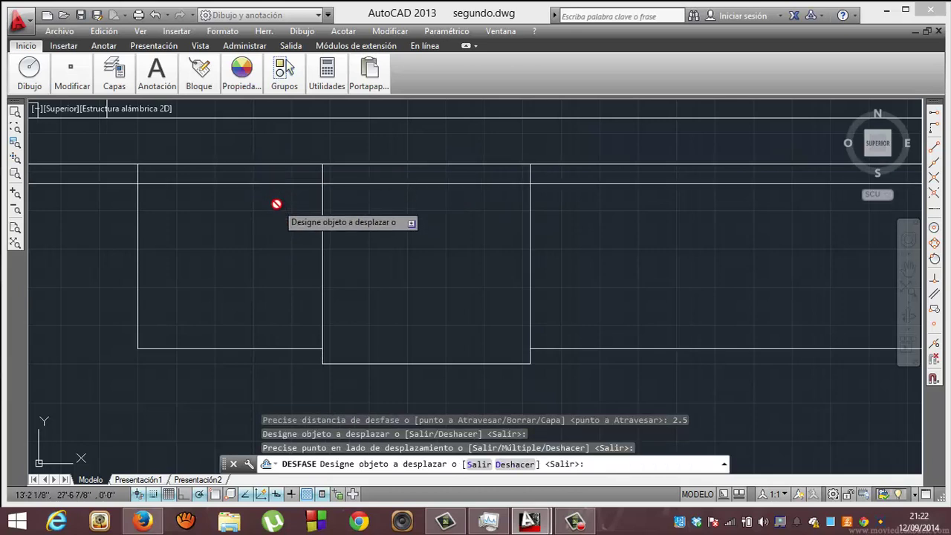
left_click(71, 71)
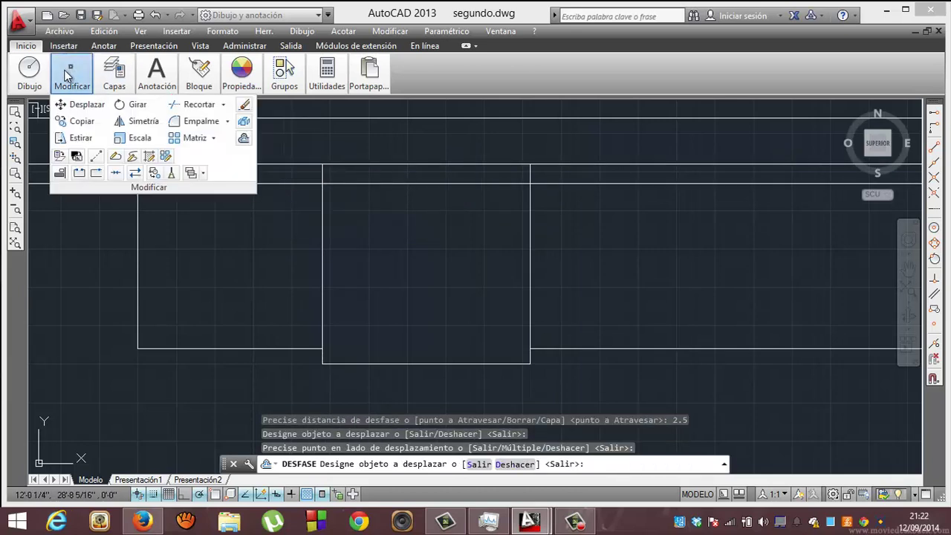
left_click(179, 109)
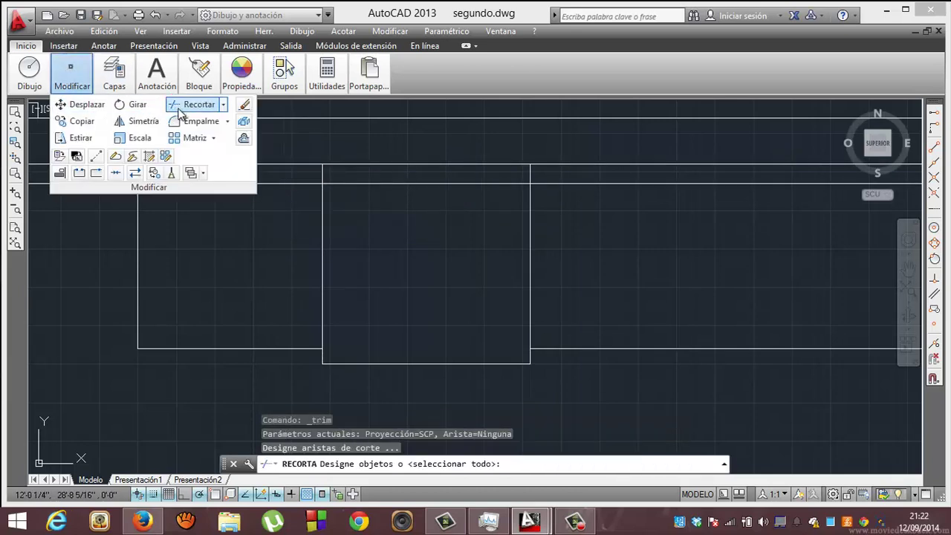
Trim the 2.5-unit offset line at the middle rectangle so only its middle span remains
left_click(323, 179)
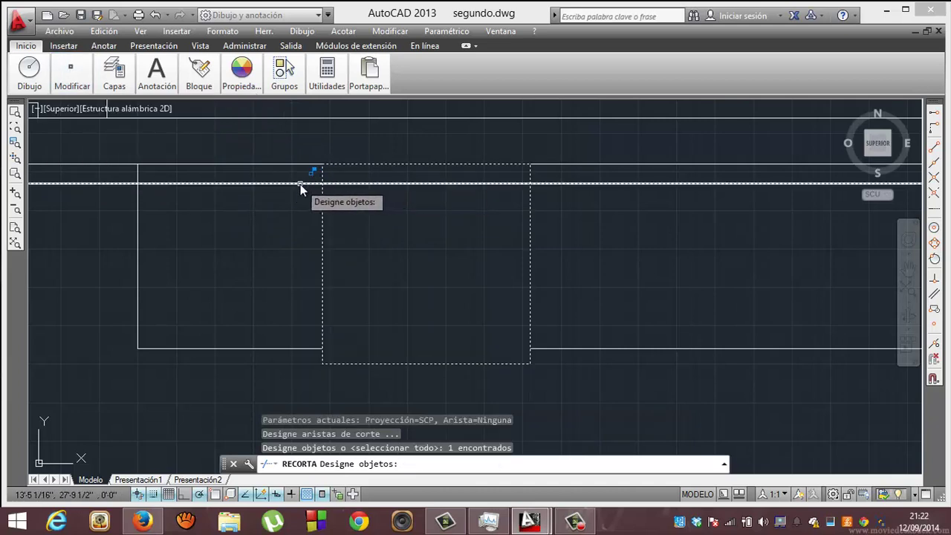
left_click(299, 184)
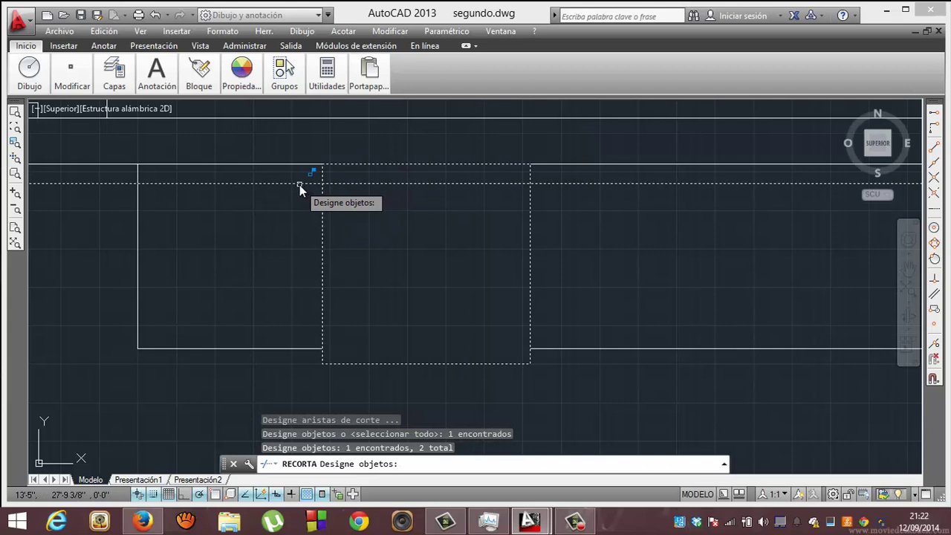
key("Escape")
left_click(80, 83)
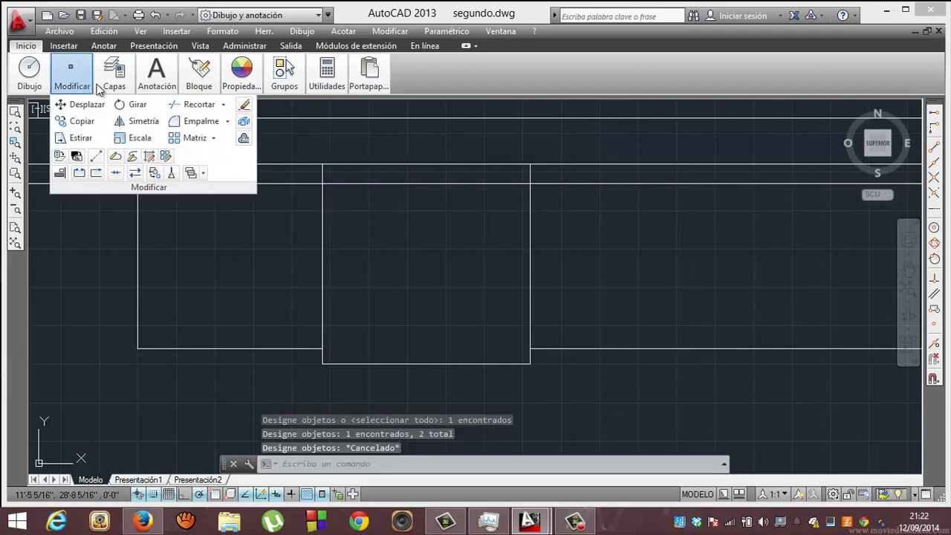
left_click(195, 104)
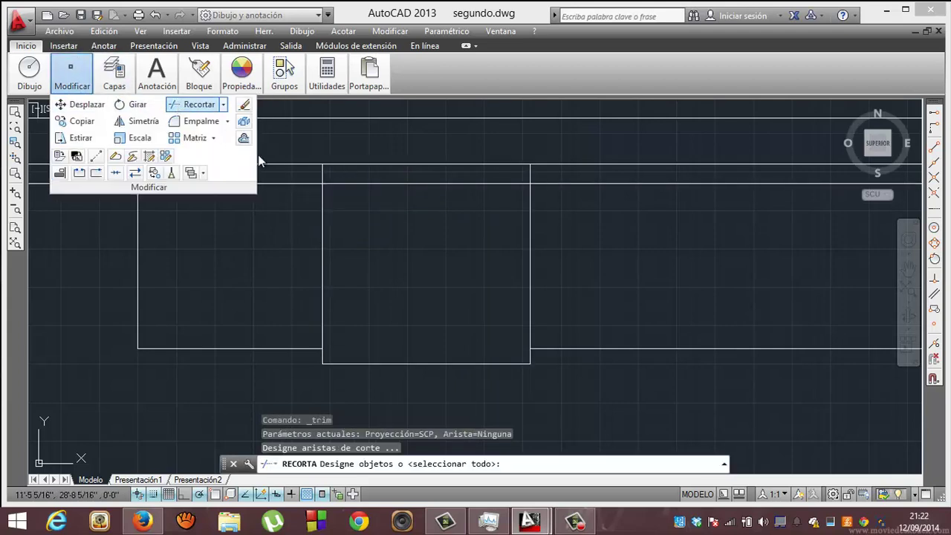
left_click(322, 204)
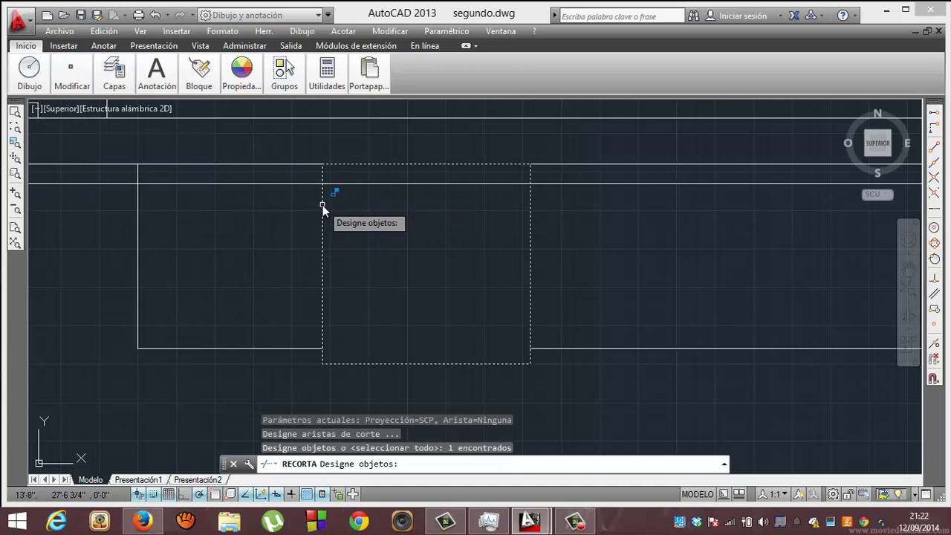
key("Return")
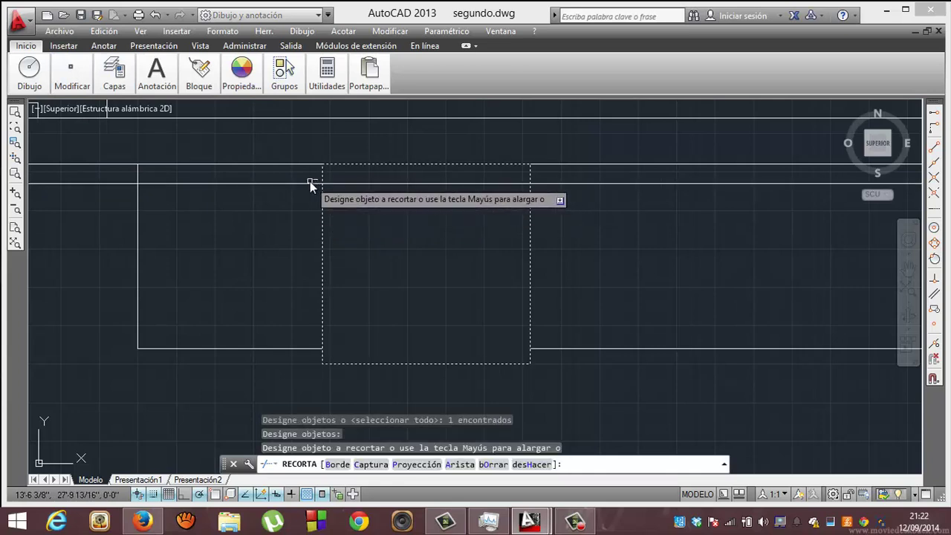
left_click(310, 183)
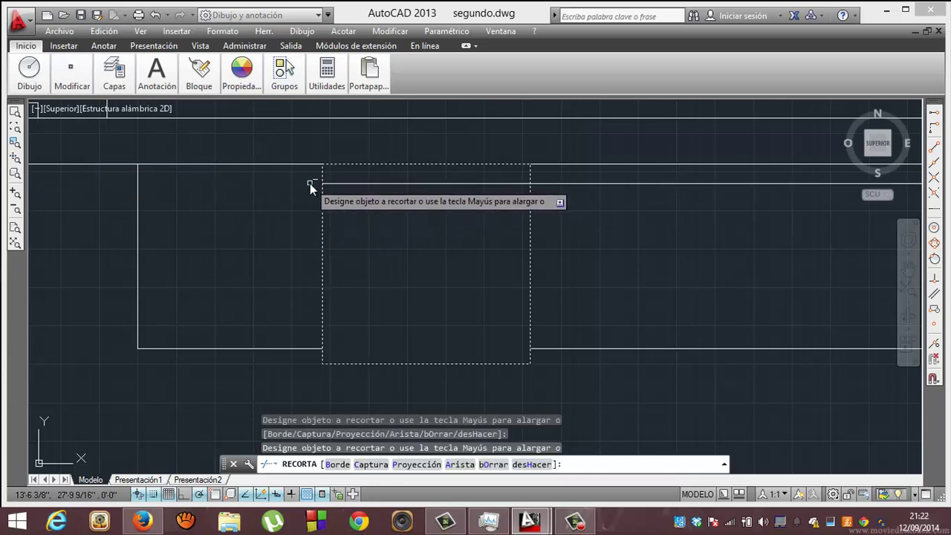
left_click(549, 184)
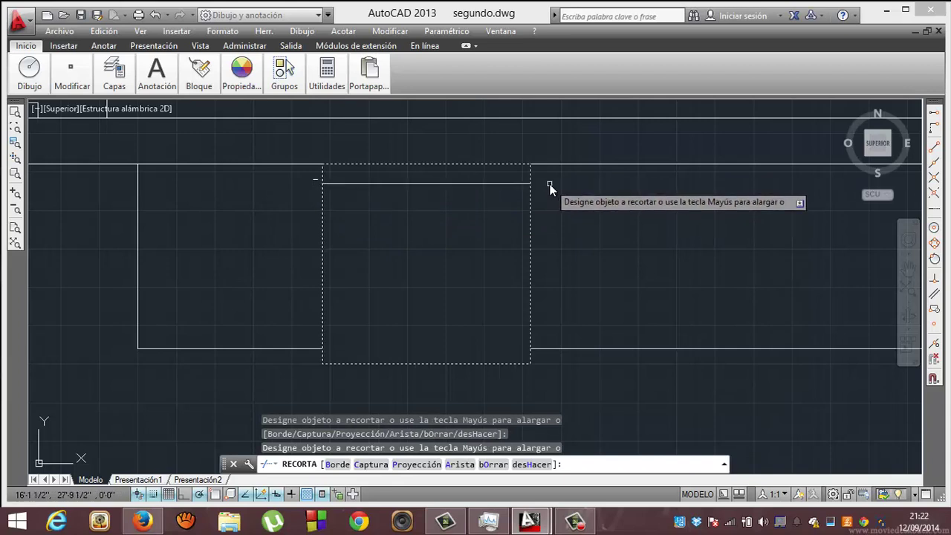
key("Escape")
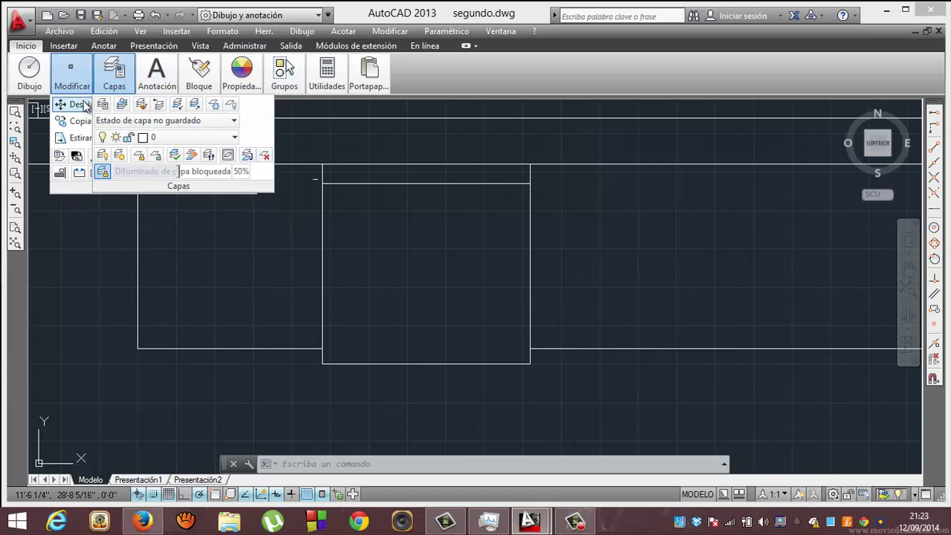
mouse_move(72, 74)
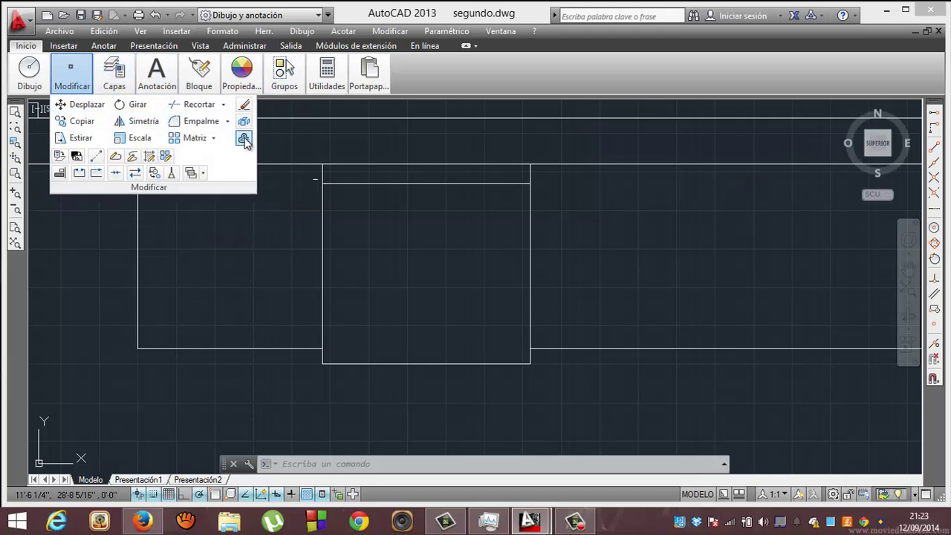
left_click(243, 138)
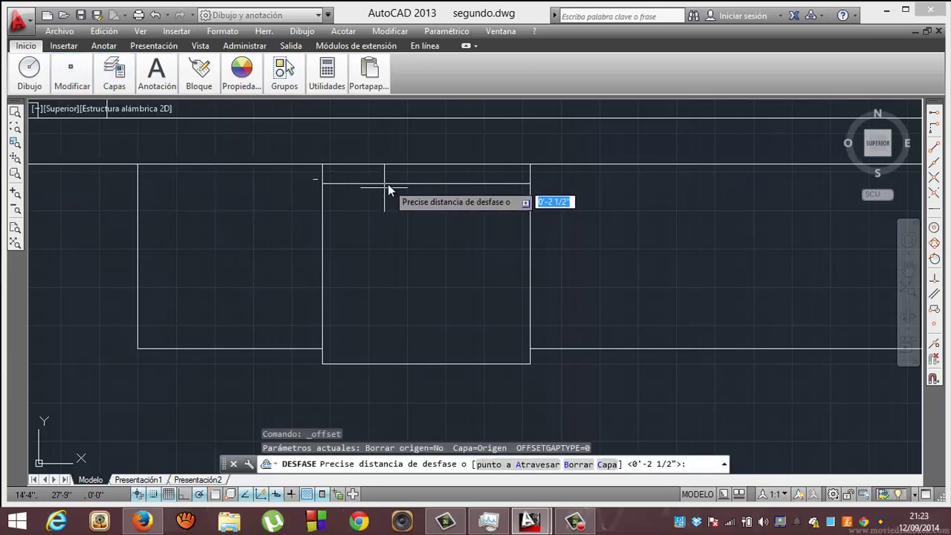
type("6")
key("Return")
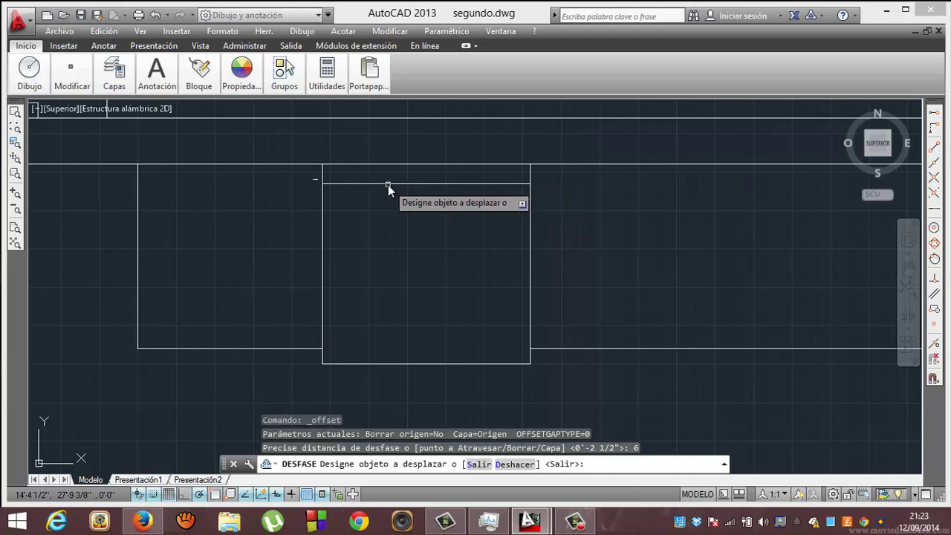
left_click(388, 184)
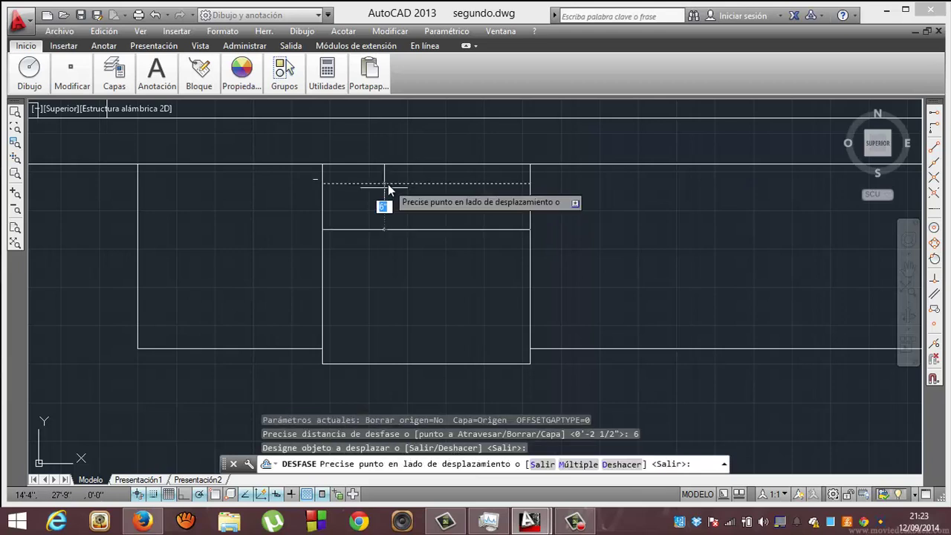
left_click(391, 256)
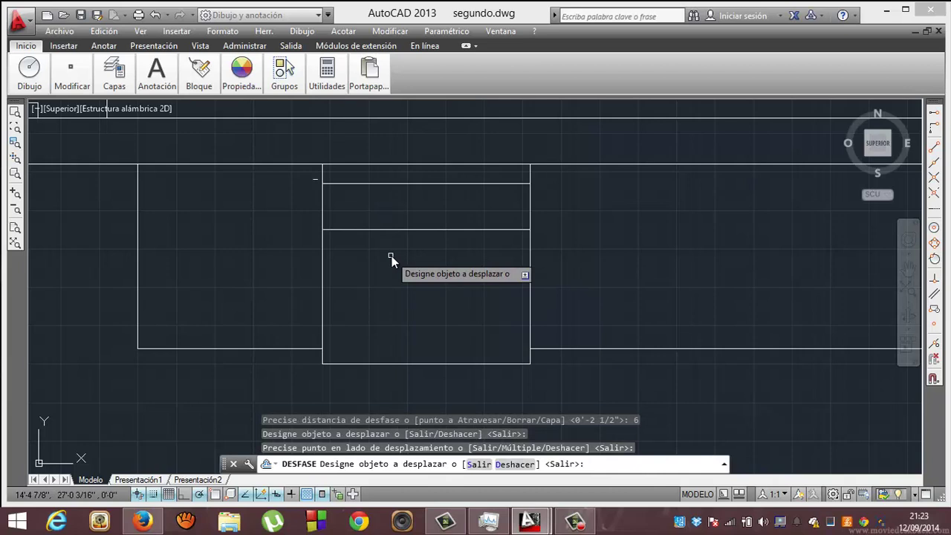
left_click(31, 68)
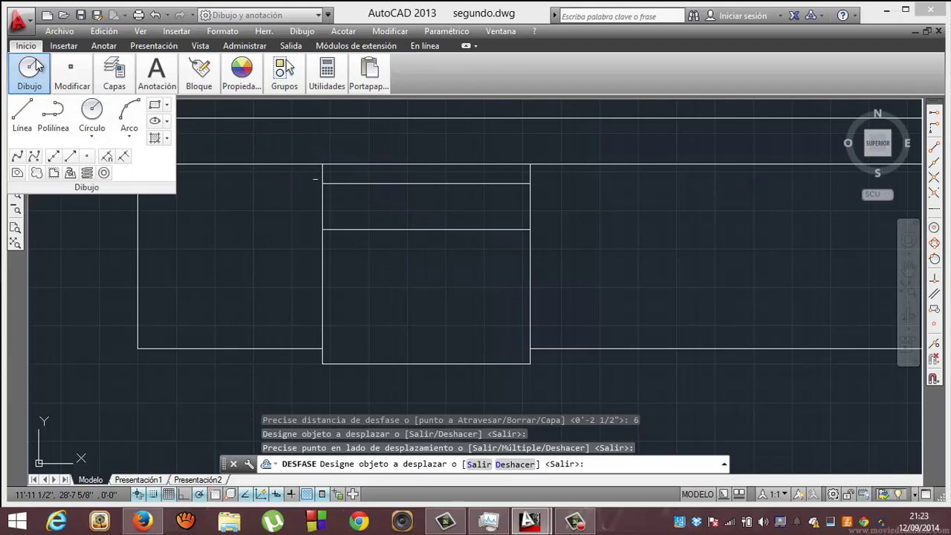
mouse_move(71, 74)
type("11")
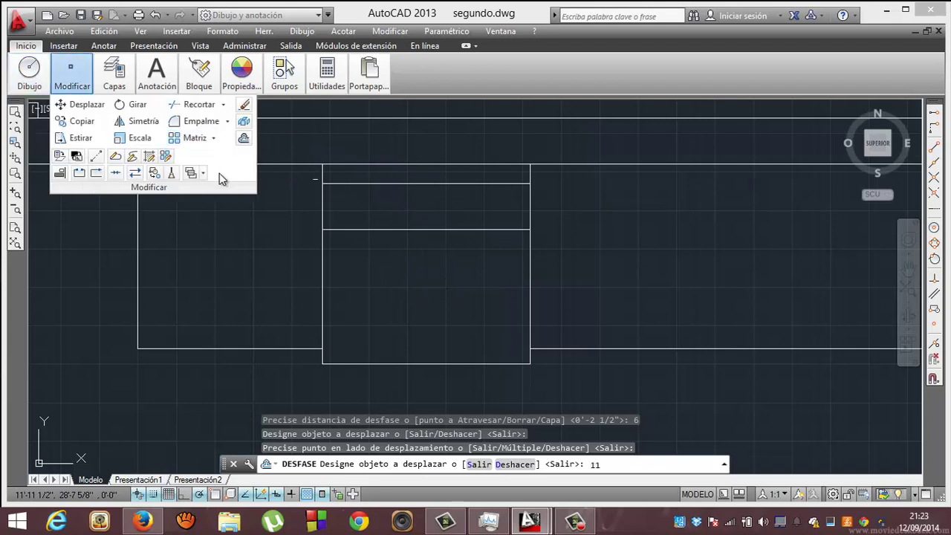
key("Return")
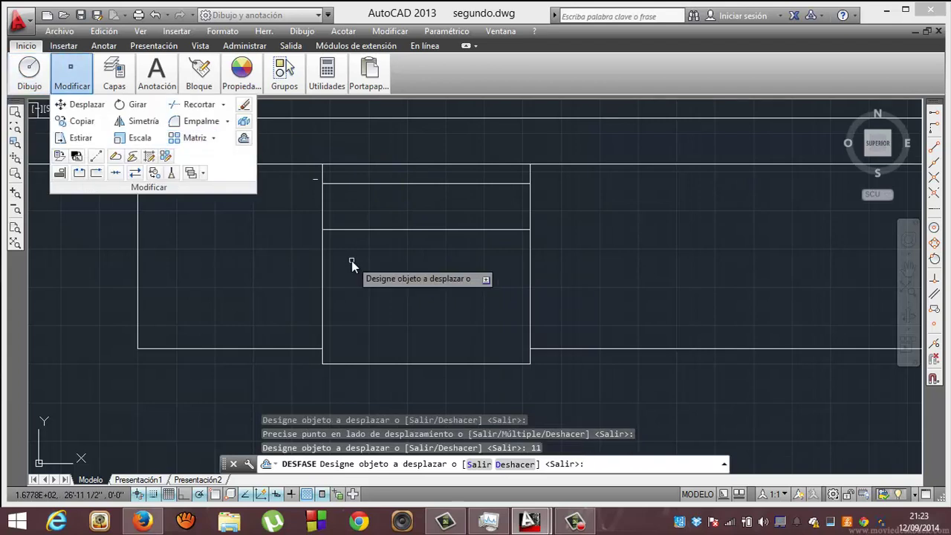
left_click(379, 231)
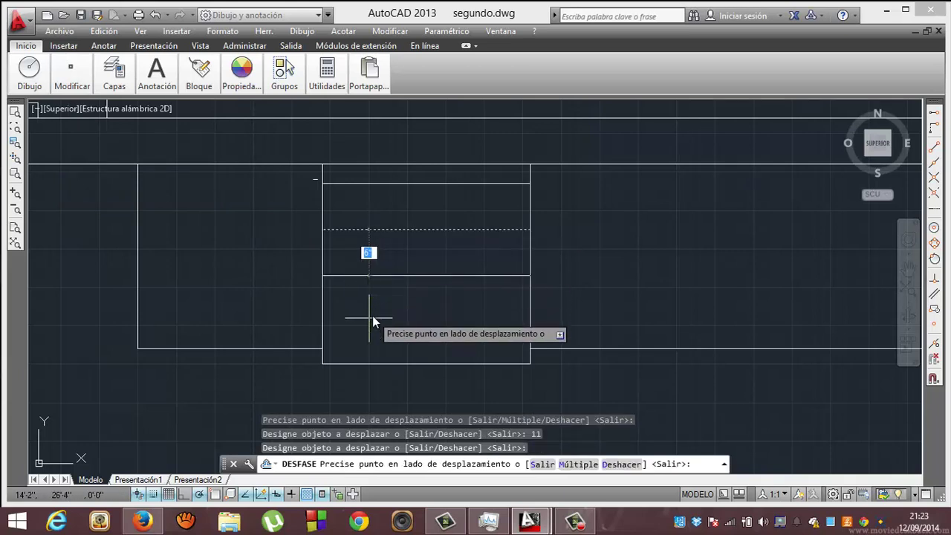
key("Escape")
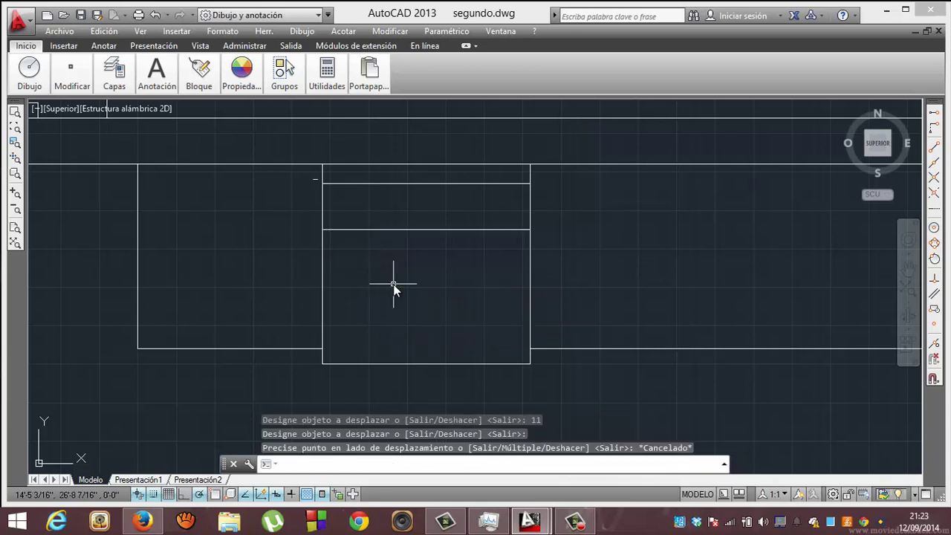
Offset the middle rectangle's divider line 11 units downward
key("Return")
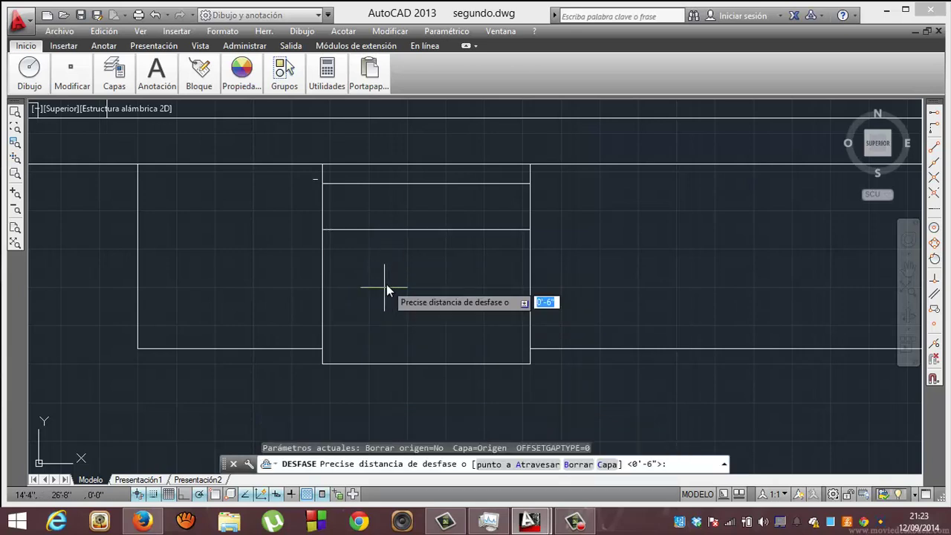
type("11")
key("Return")
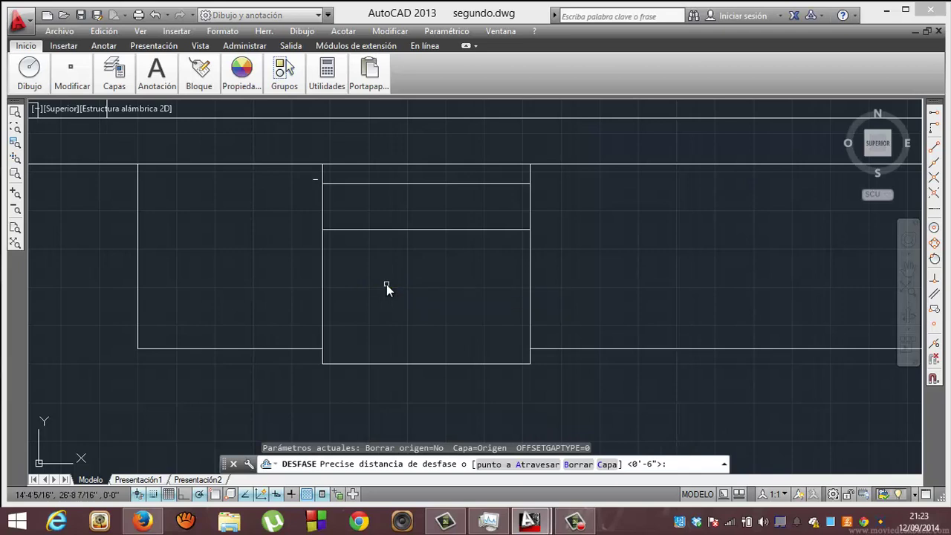
left_click(393, 231)
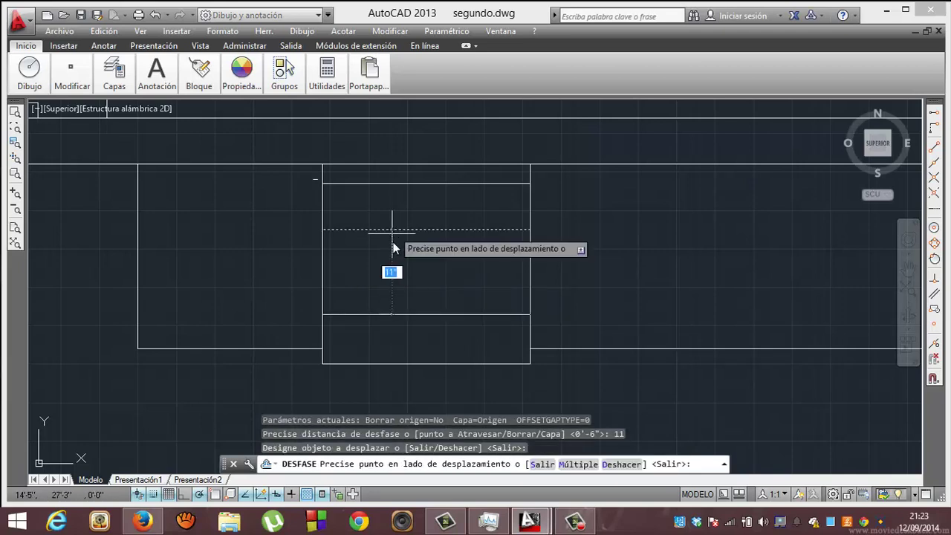
left_click(389, 286)
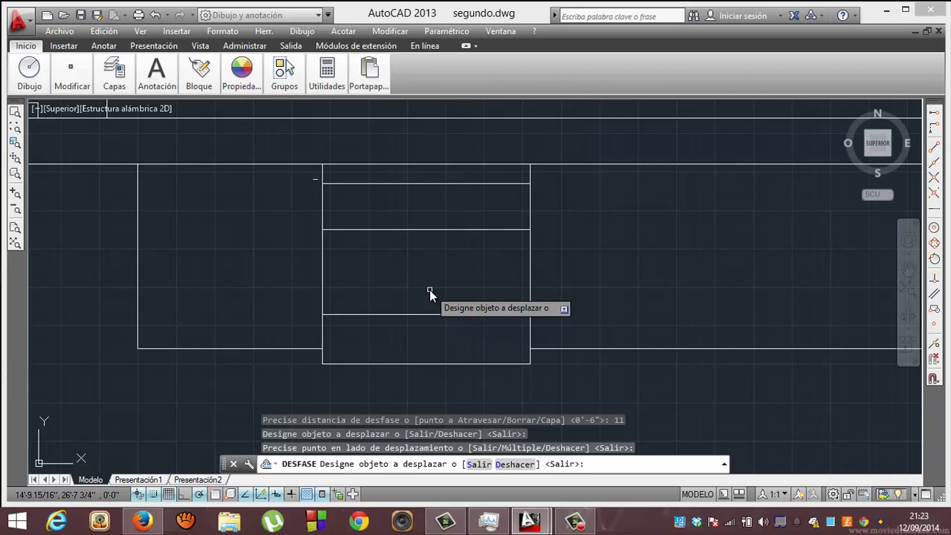
mouse_move(30, 74)
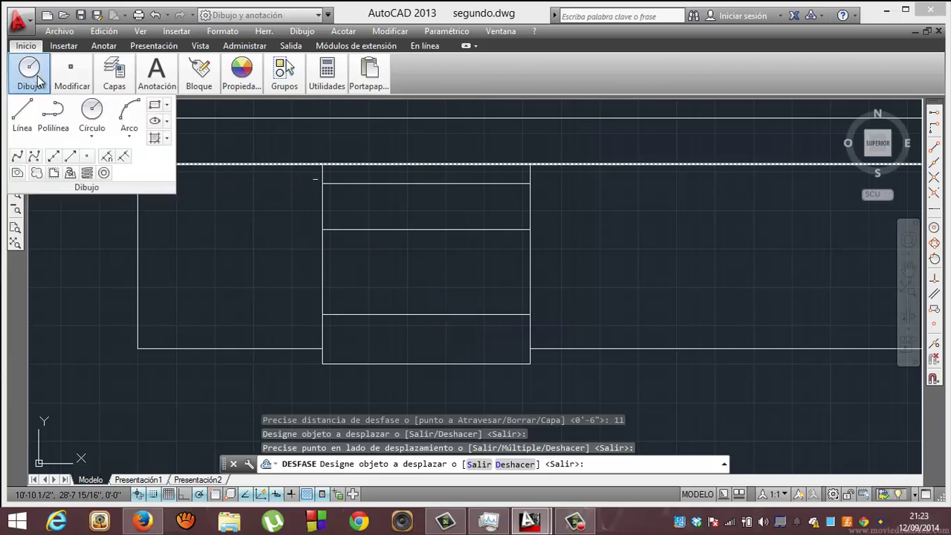
left_click(23, 113)
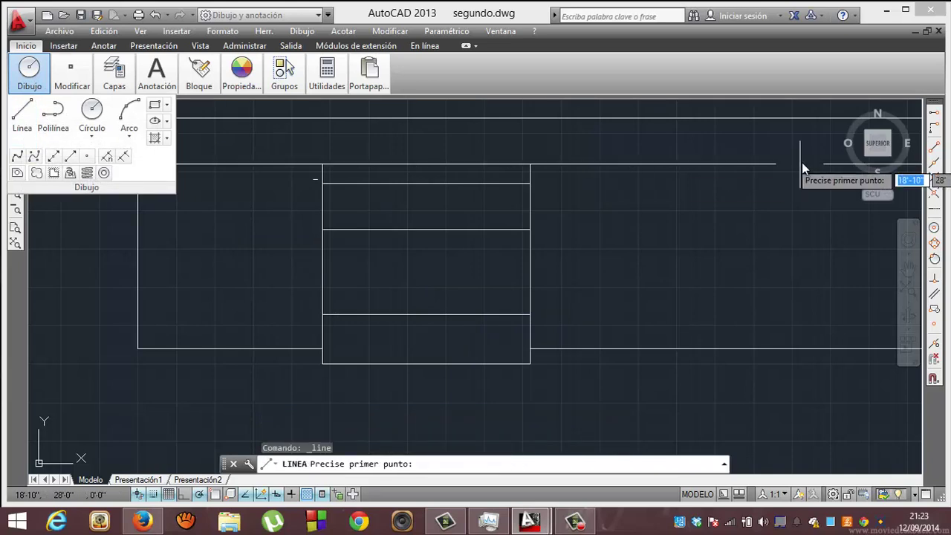
left_click(934, 115)
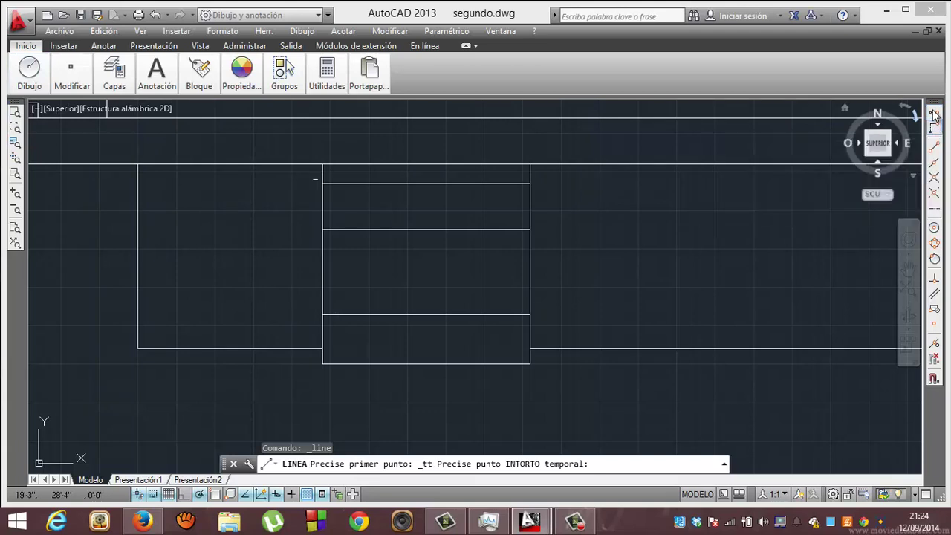
left_click(934, 115)
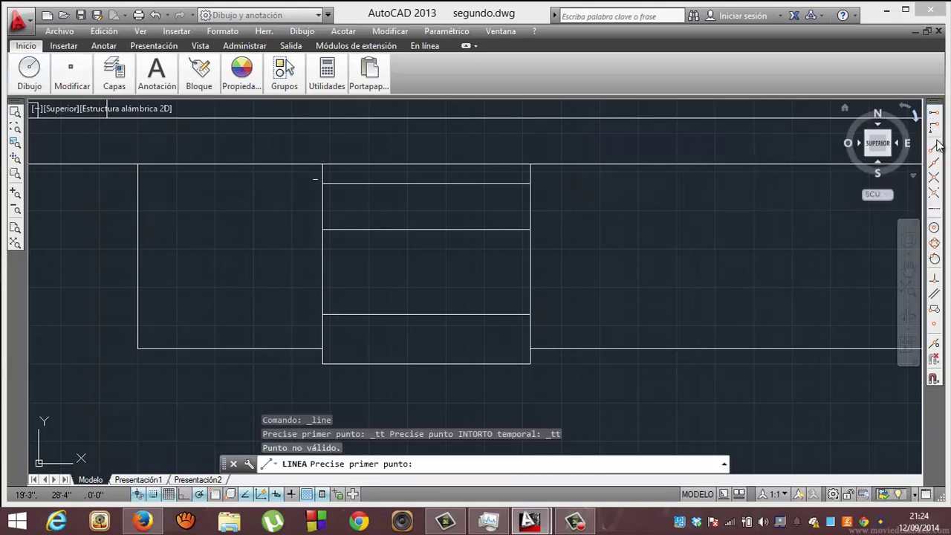
left_click(934, 145)
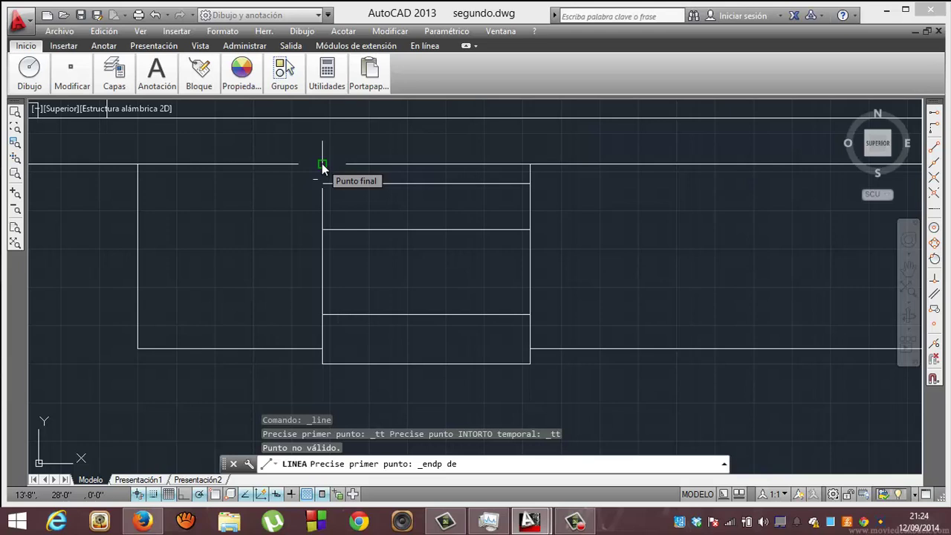
left_click(322, 164)
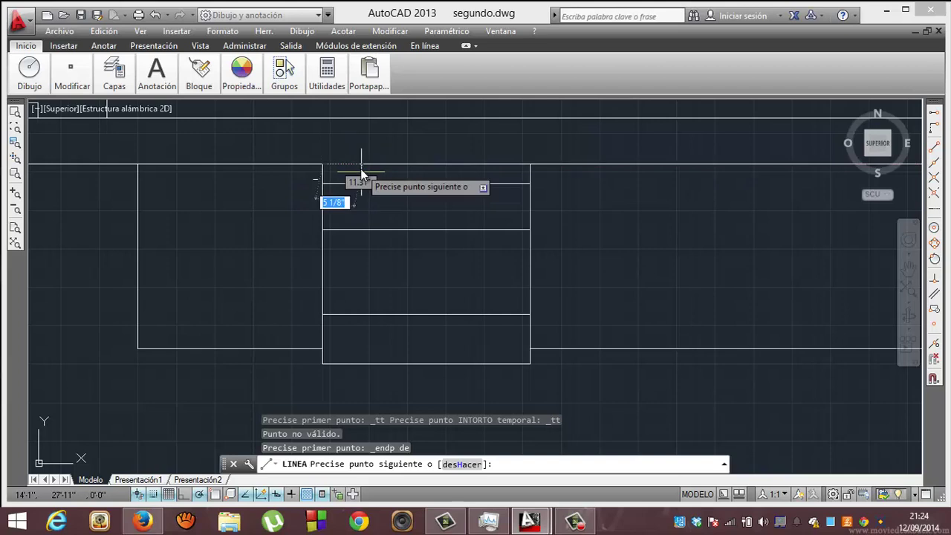
key("Escape")
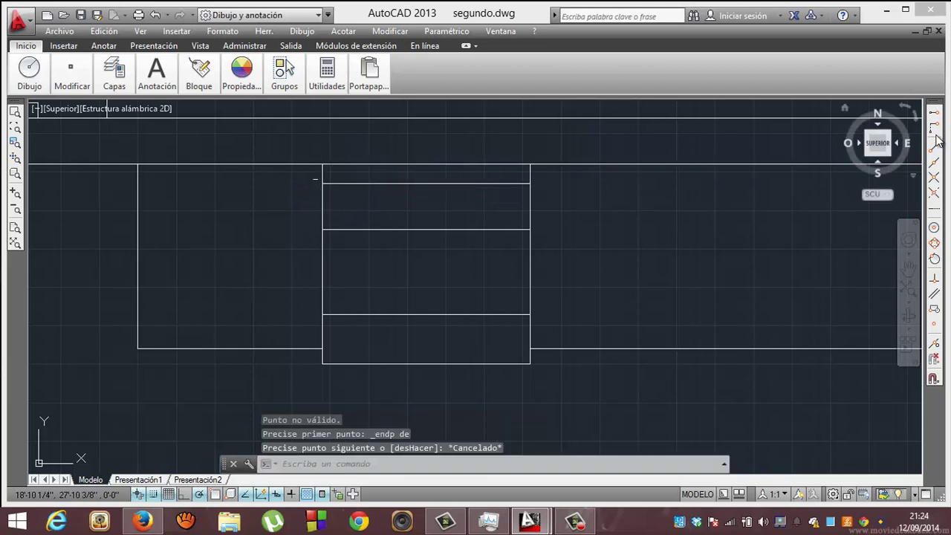
left_click(933, 118)
mouse_move(29, 75)
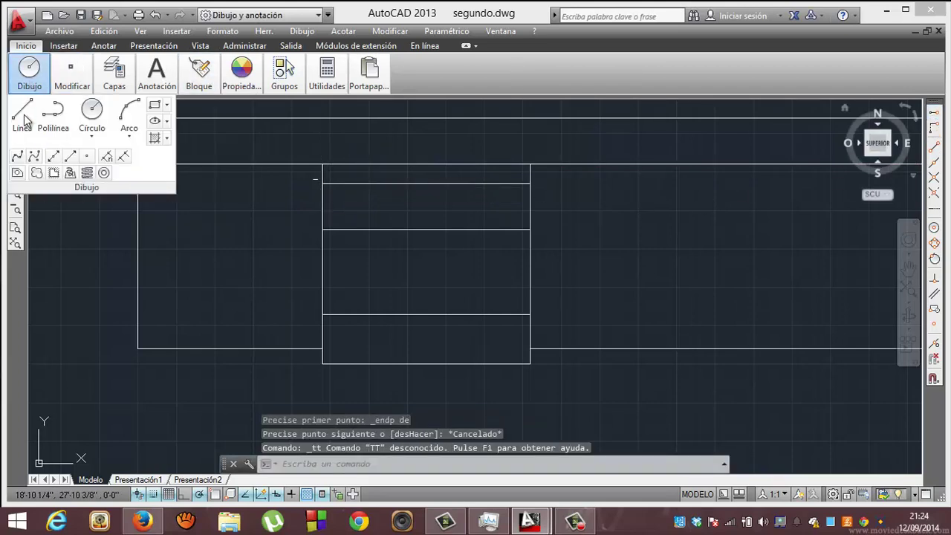
left_click(23, 123)
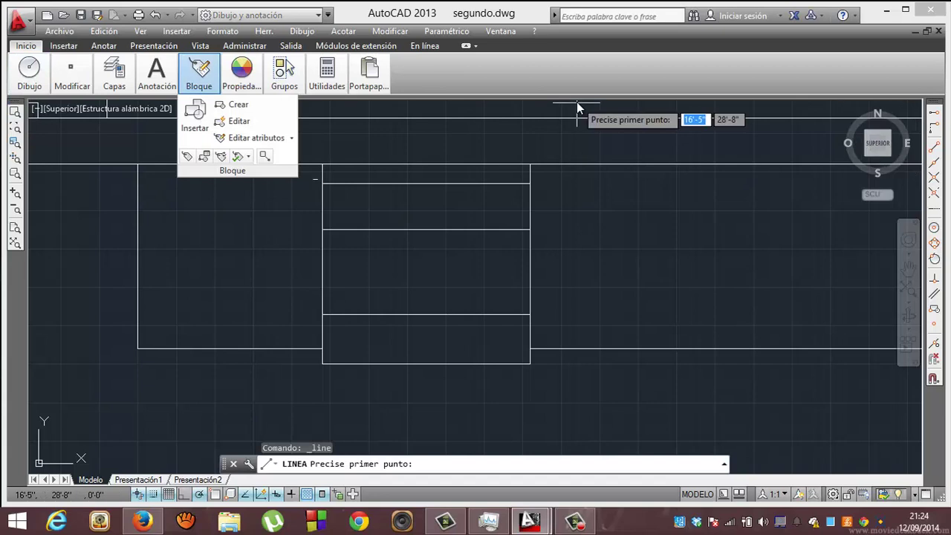
left_click(935, 113)
left_click(934, 146)
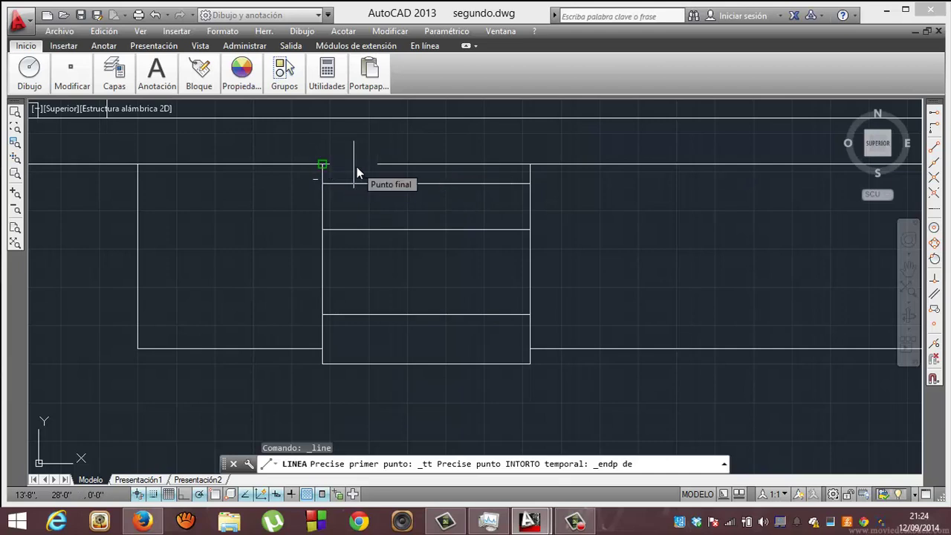
type("7")
type(".5")
key("Return")
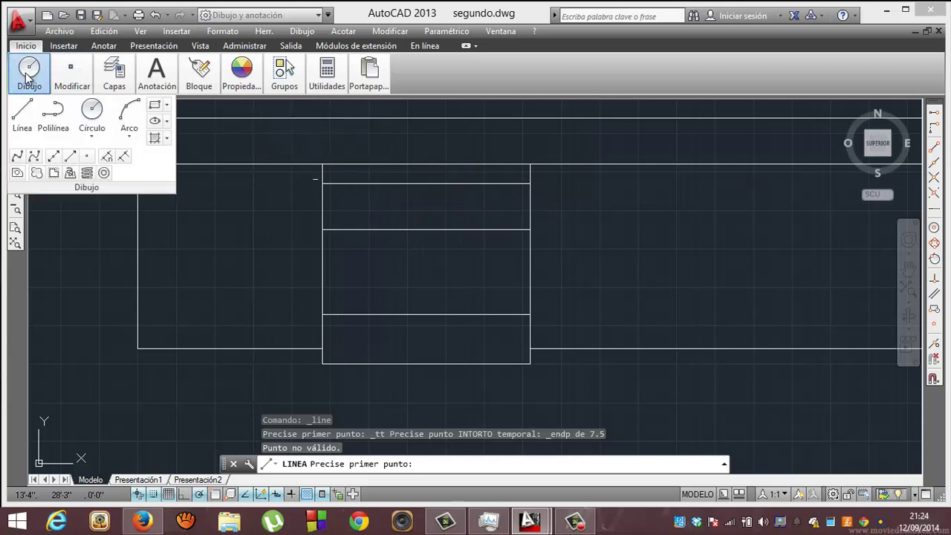
mouse_move(29, 74)
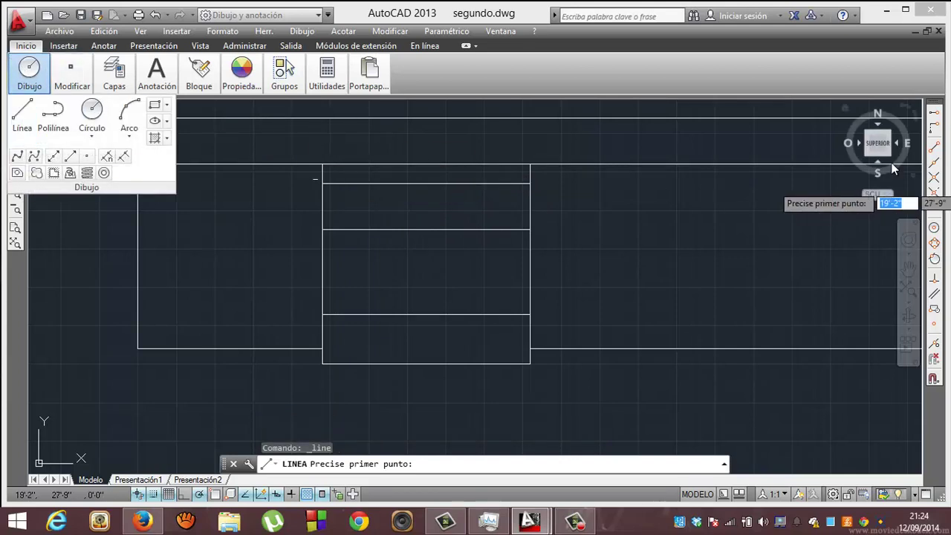
left_click(933, 112)
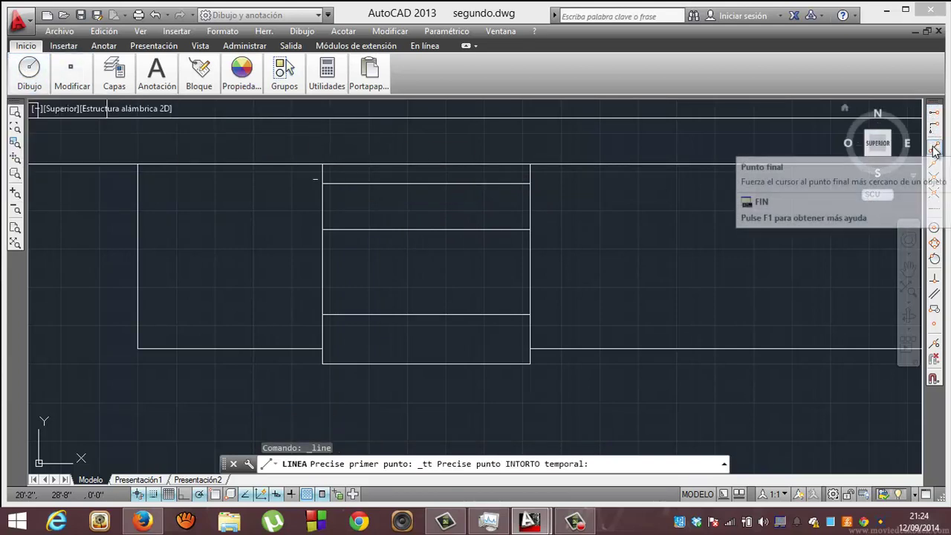
left_click(934, 142)
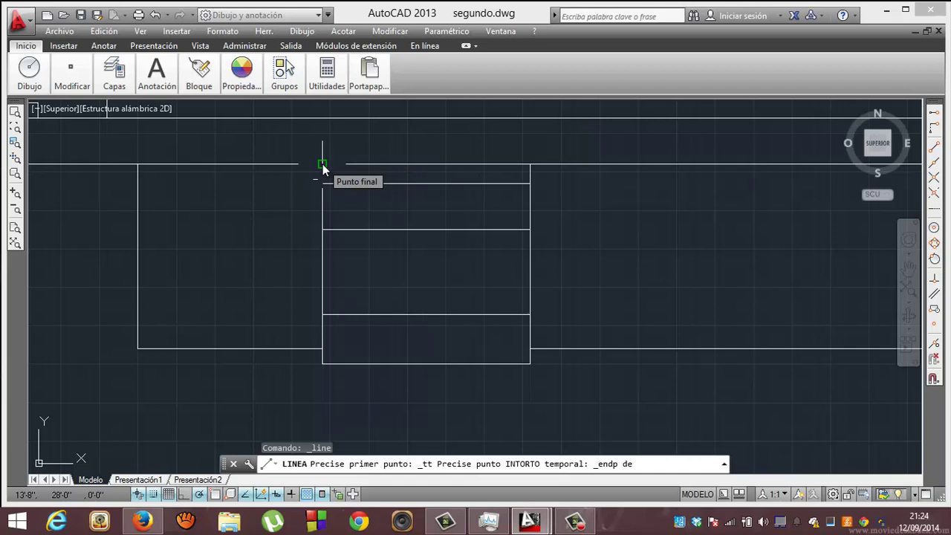
left_click(323, 164)
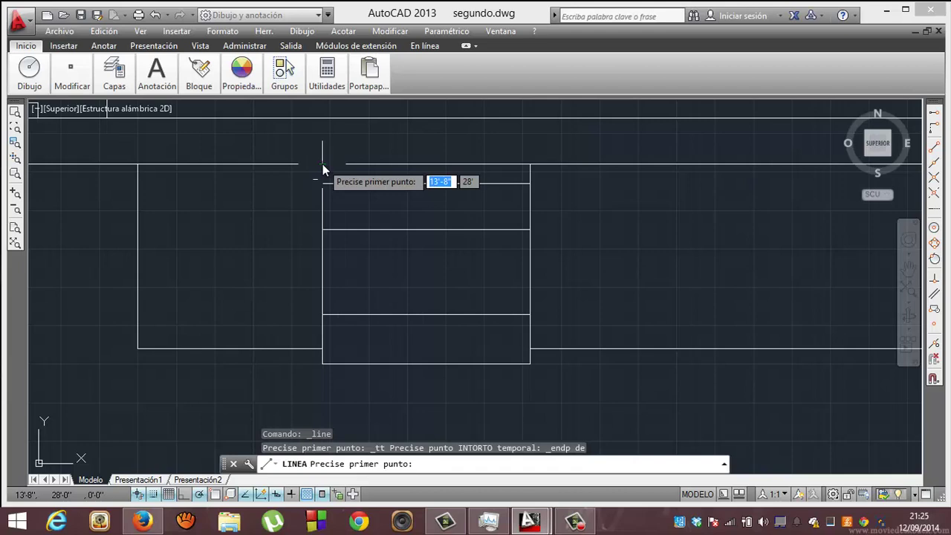
type("7.")
type("5")
key("Return")
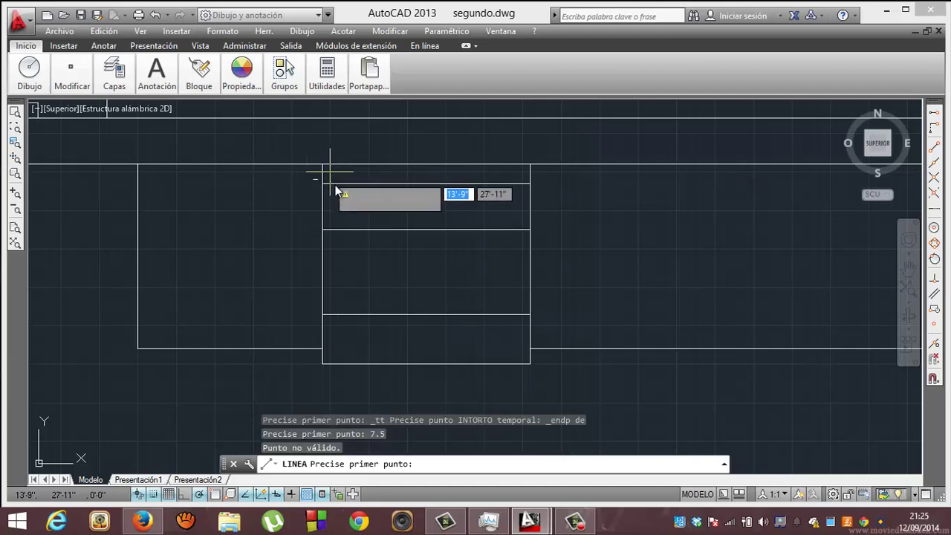
mouse_move(29, 73)
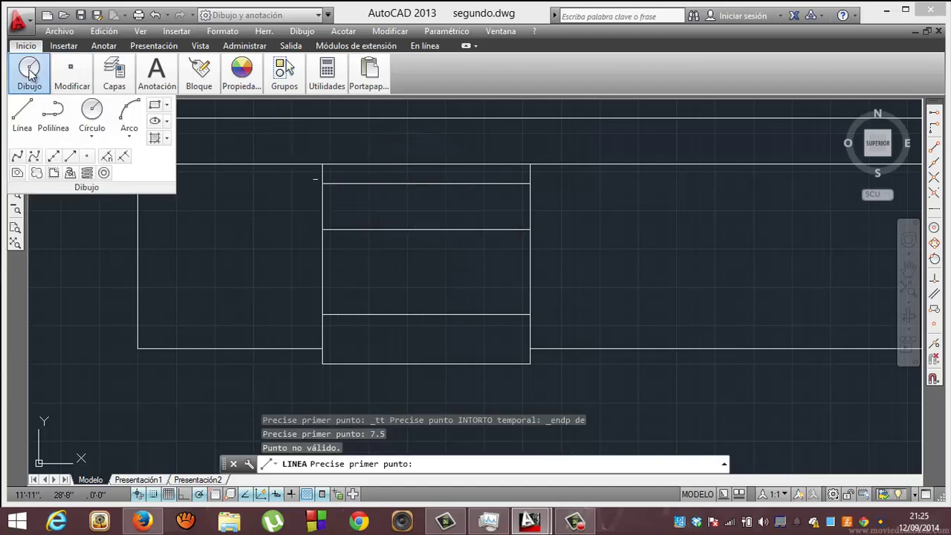
left_click(26, 109)
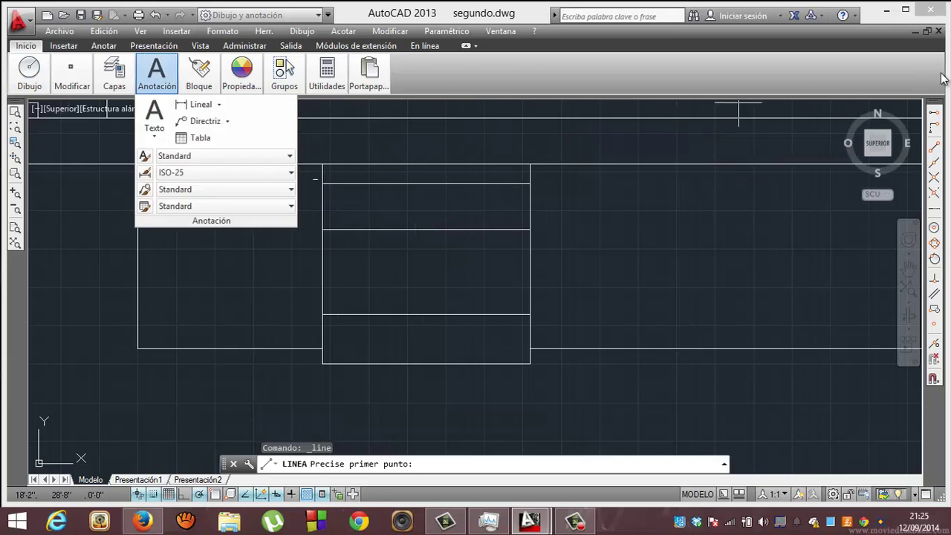
left_click(936, 113)
left_click(934, 146)
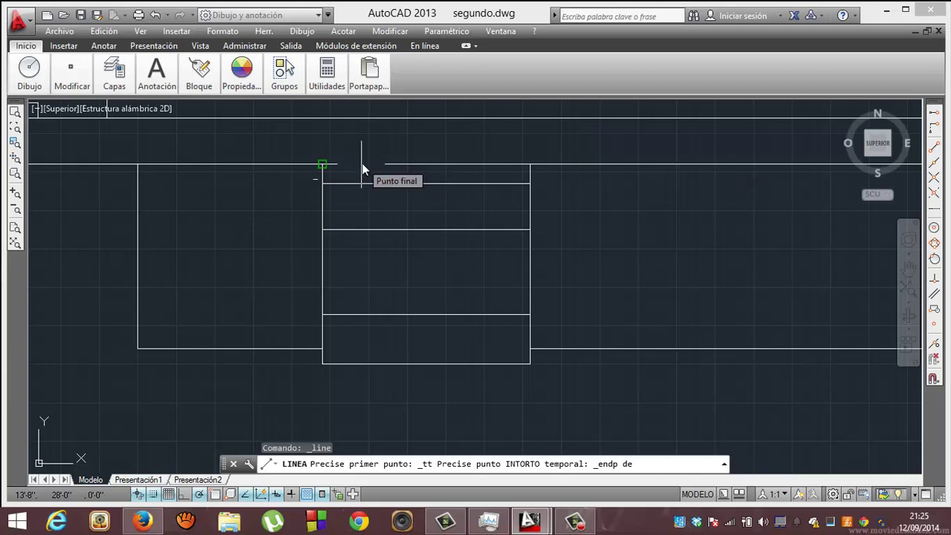
type("7.")
type("5")
key("Return")
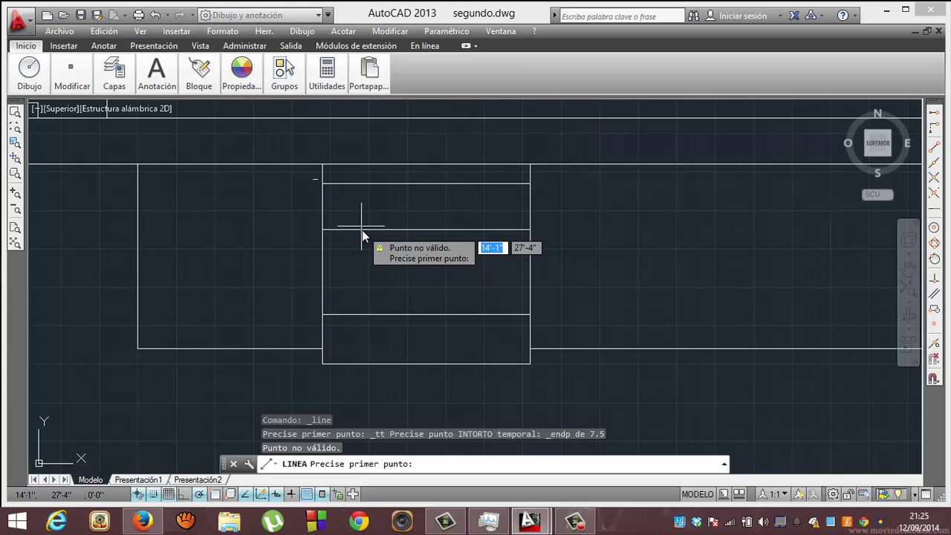
mouse_move(29, 74)
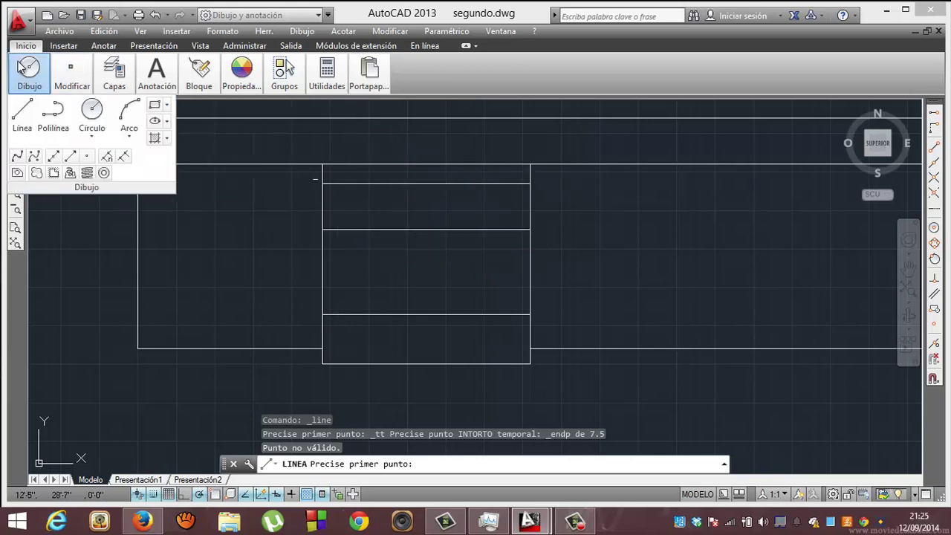
left_click(23, 108)
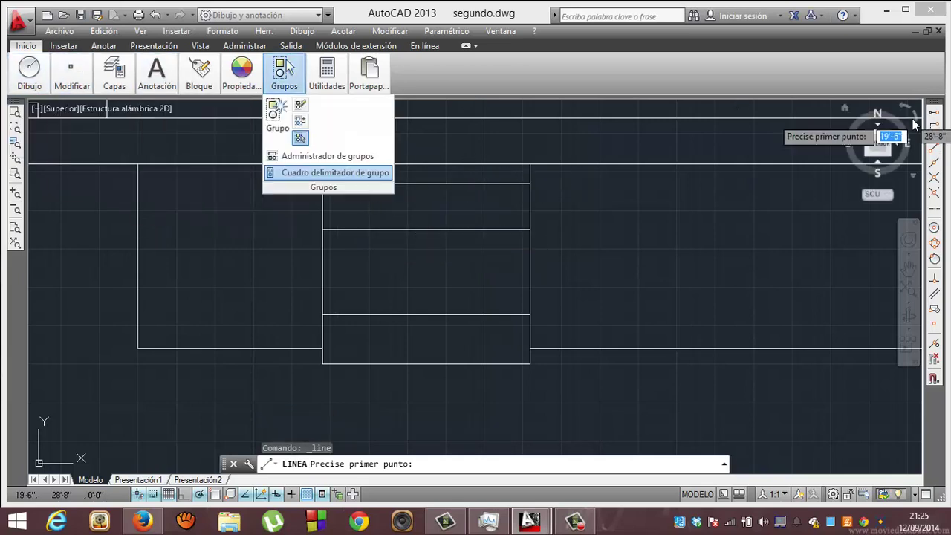
left_click(937, 113)
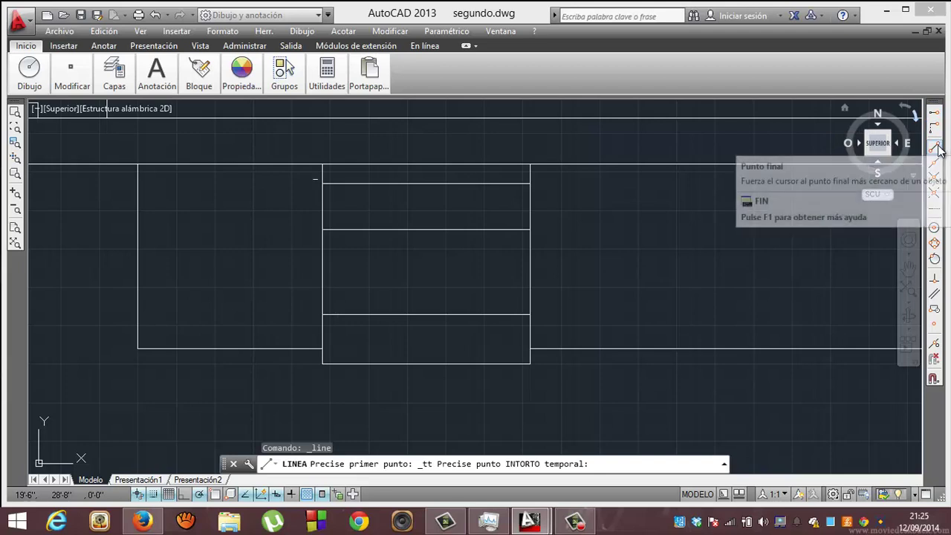
left_click(935, 147)
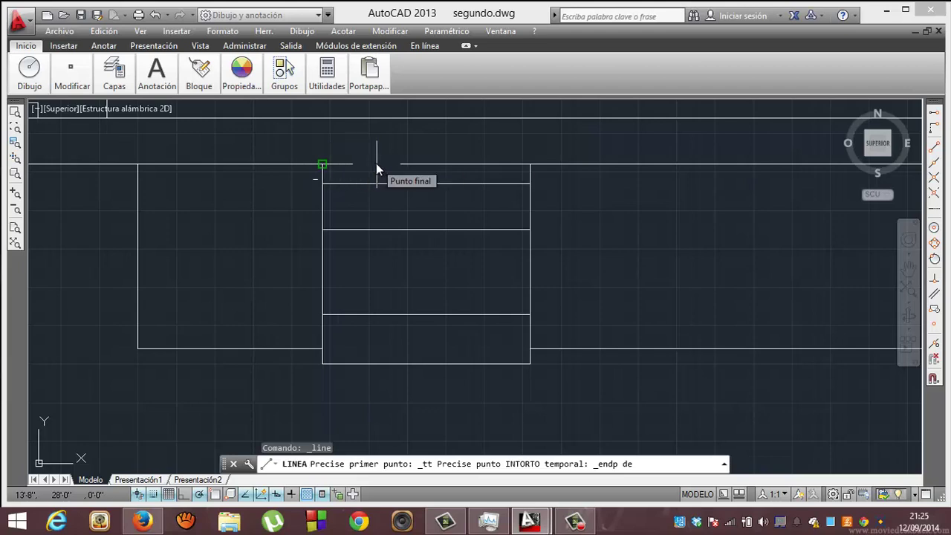
type("7.5")
key("Return")
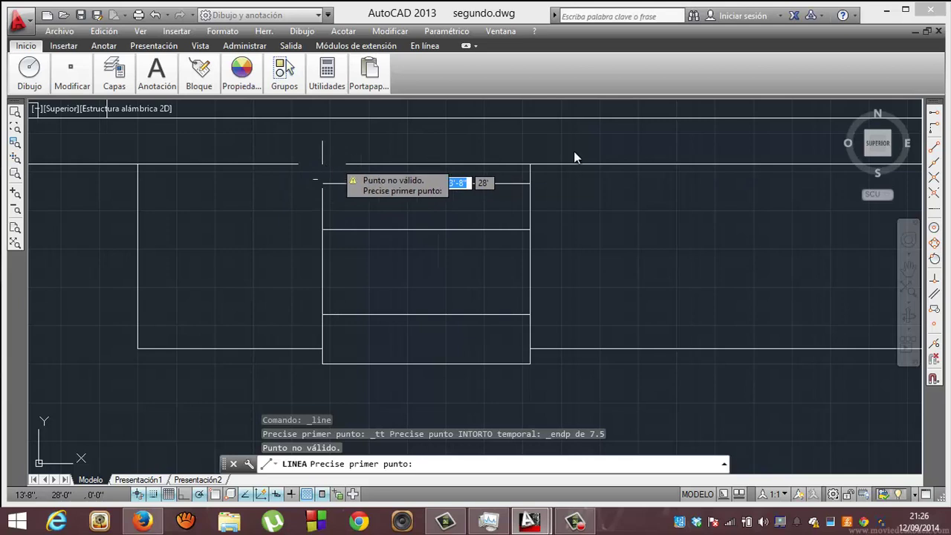
left_click(933, 117)
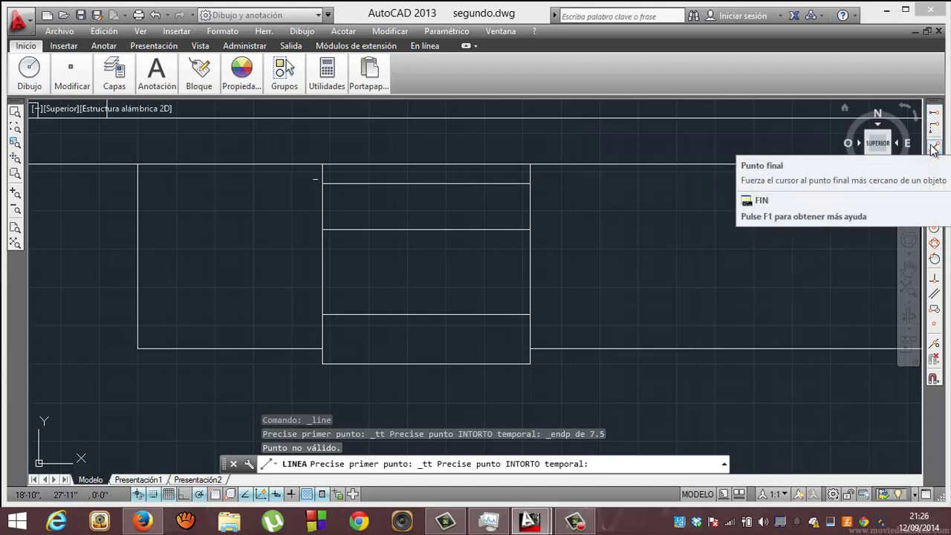
left_click(933, 148)
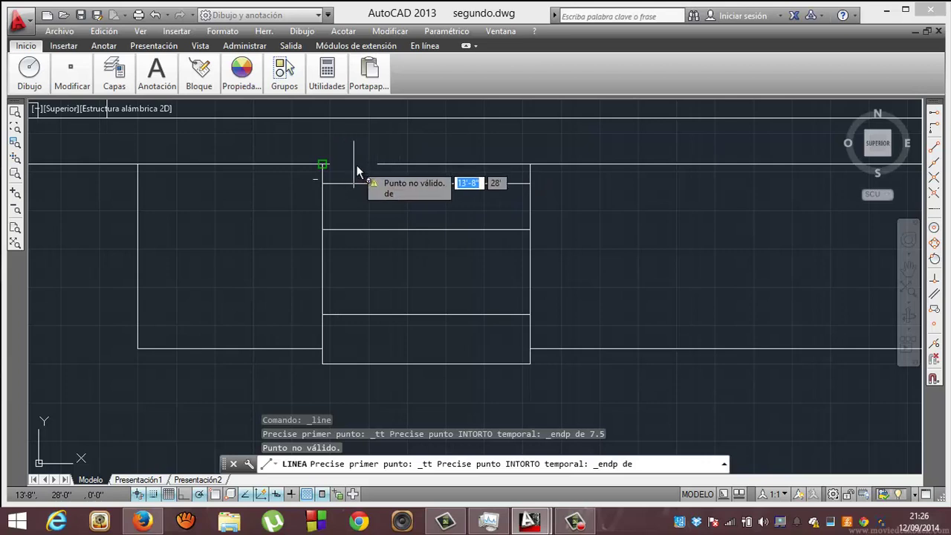
left_click(357, 165)
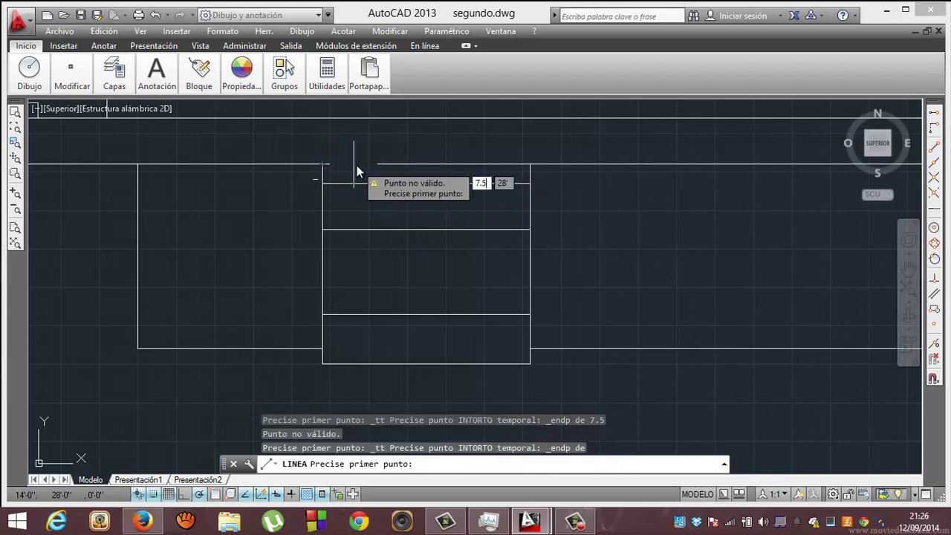
Draw a vertical line 7.5 from the centre rectangle's left edge, extending below it
type("7.5")
key("Return")
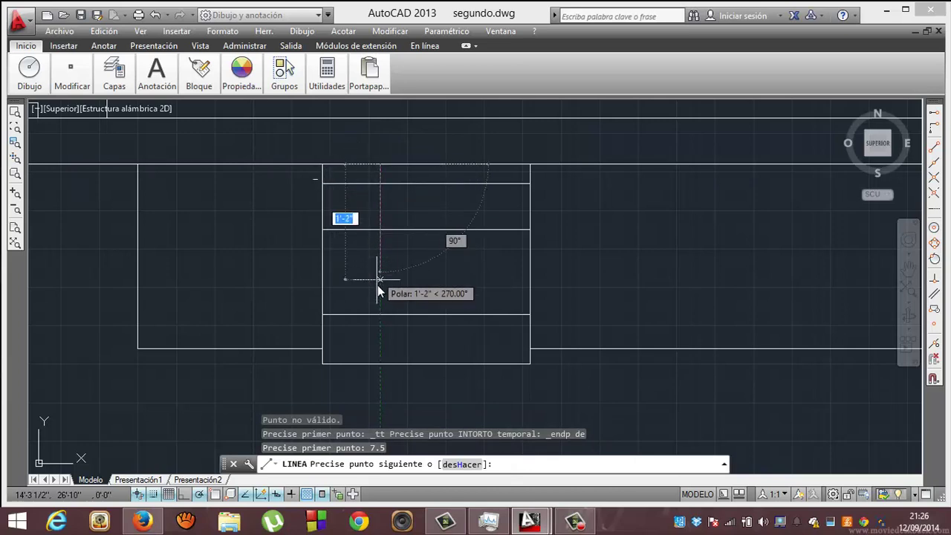
key("Escape")
left_click(380, 381)
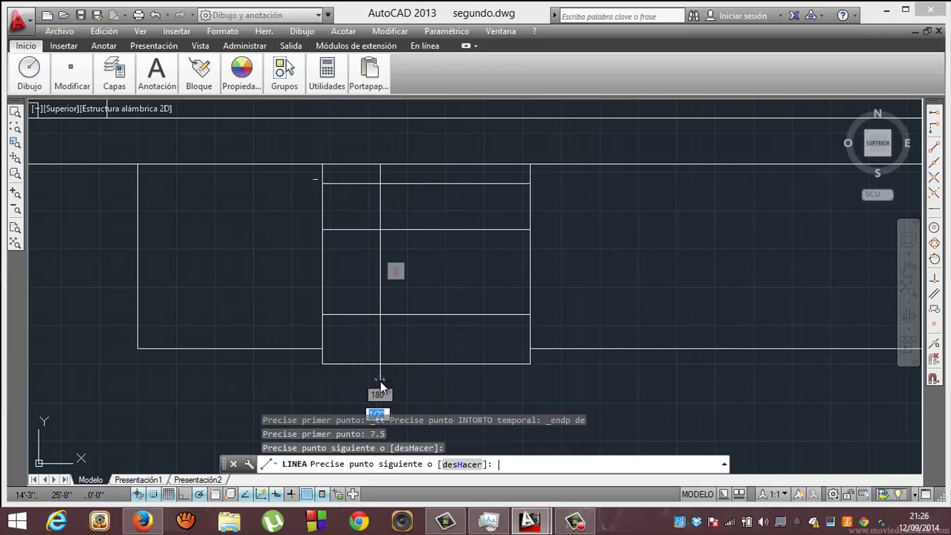
key("Return")
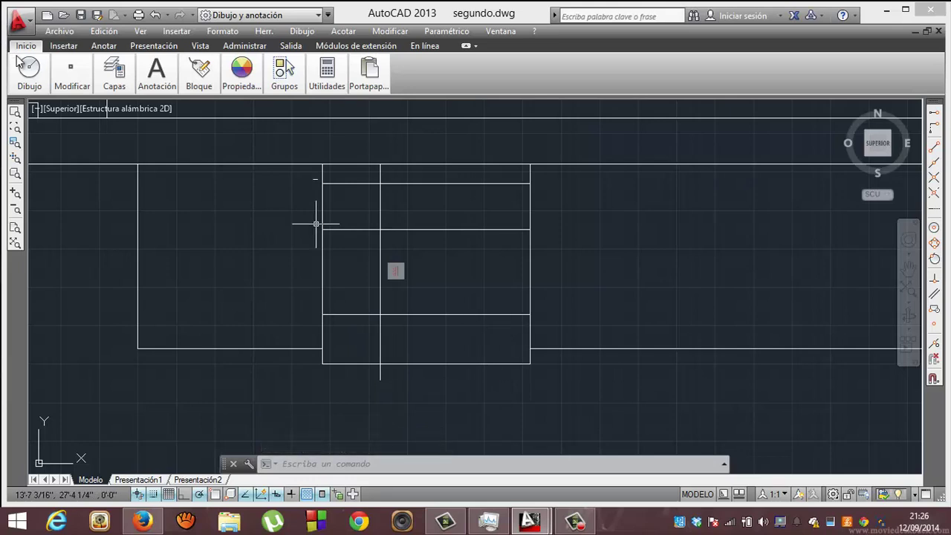
mouse_move(72, 74)
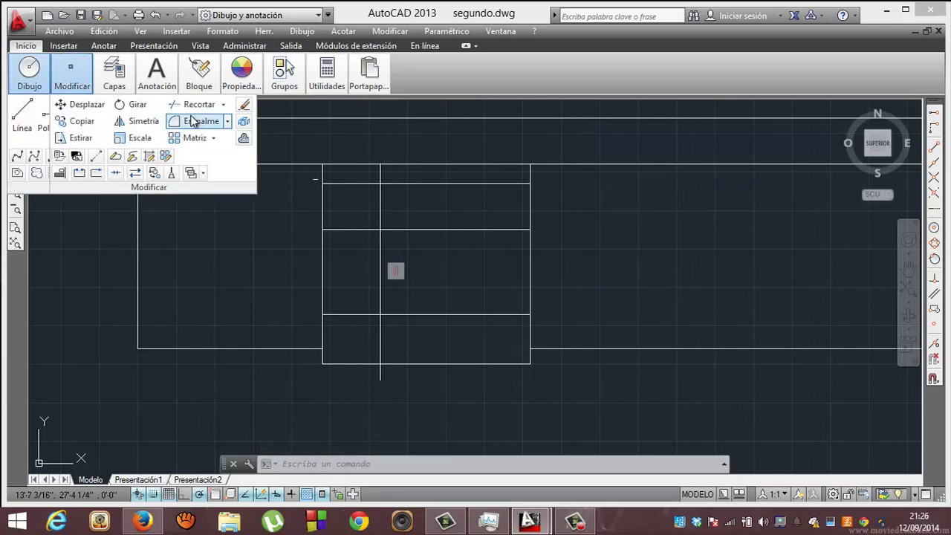
Offset the vertical construction line 12 units to the right
left_click(243, 138)
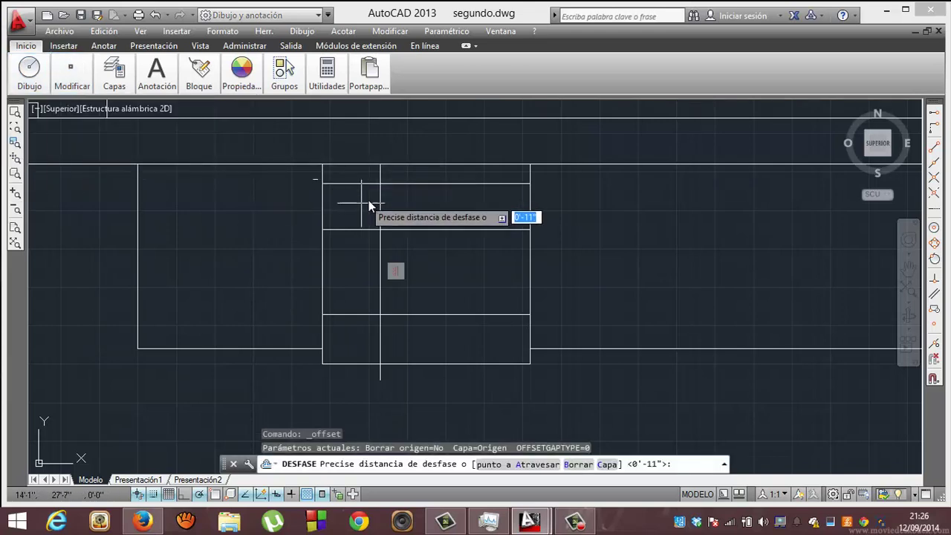
type("12")
key("Return")
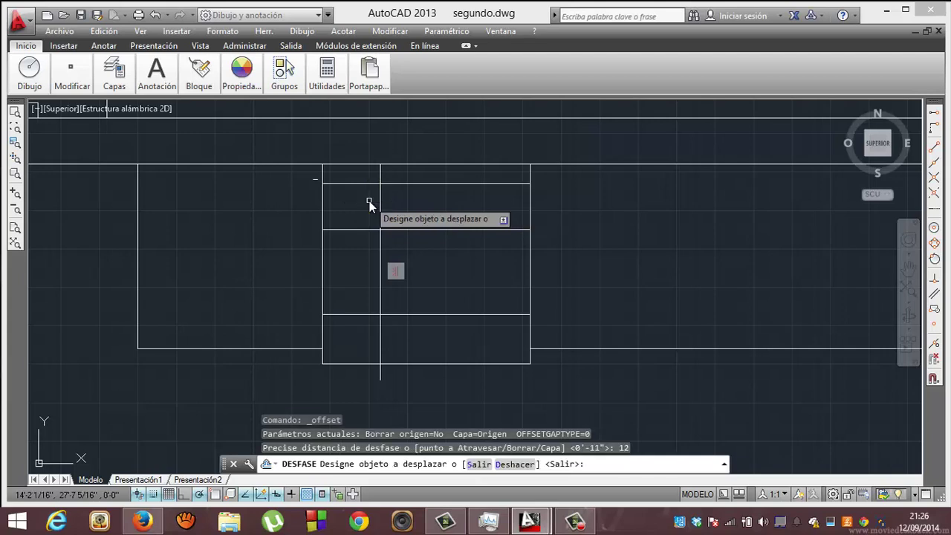
left_click(380, 202)
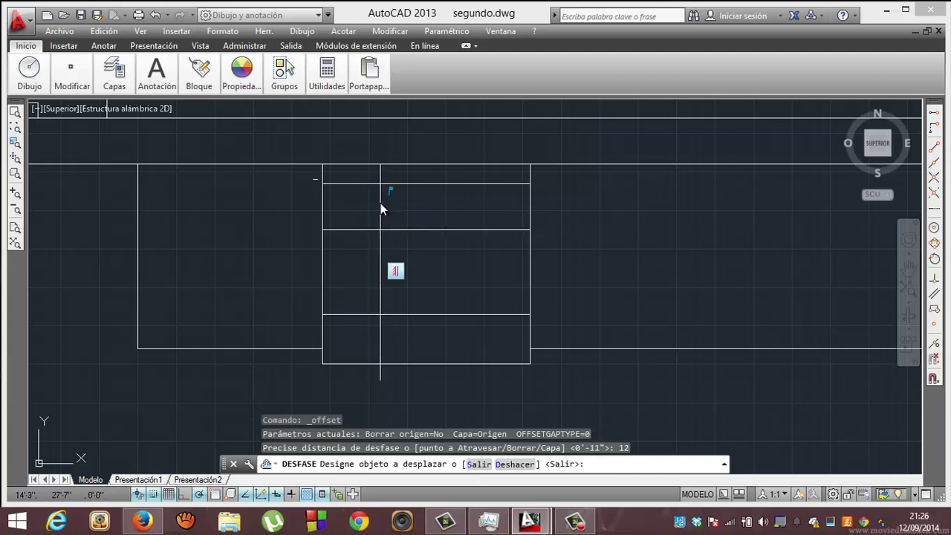
left_click(449, 213)
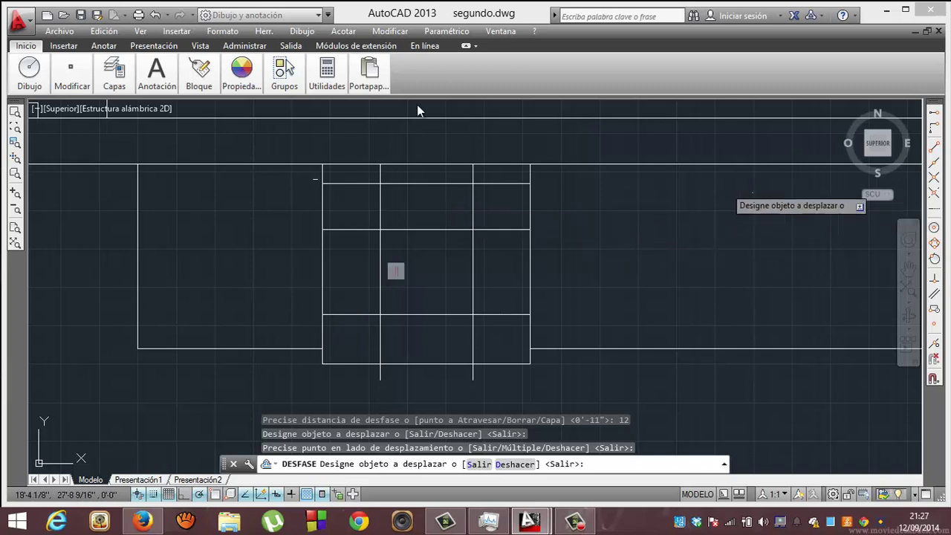
mouse_move(29, 74)
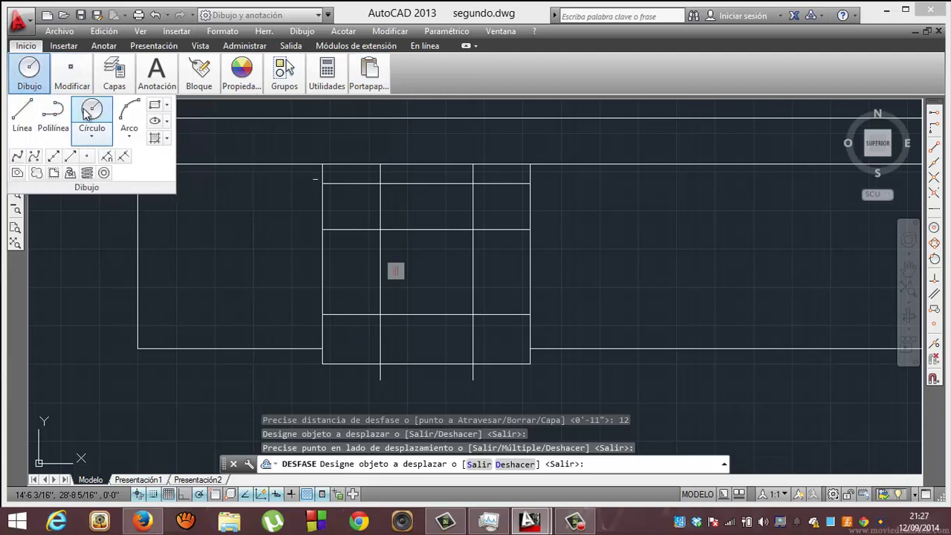
mouse_move(91, 112)
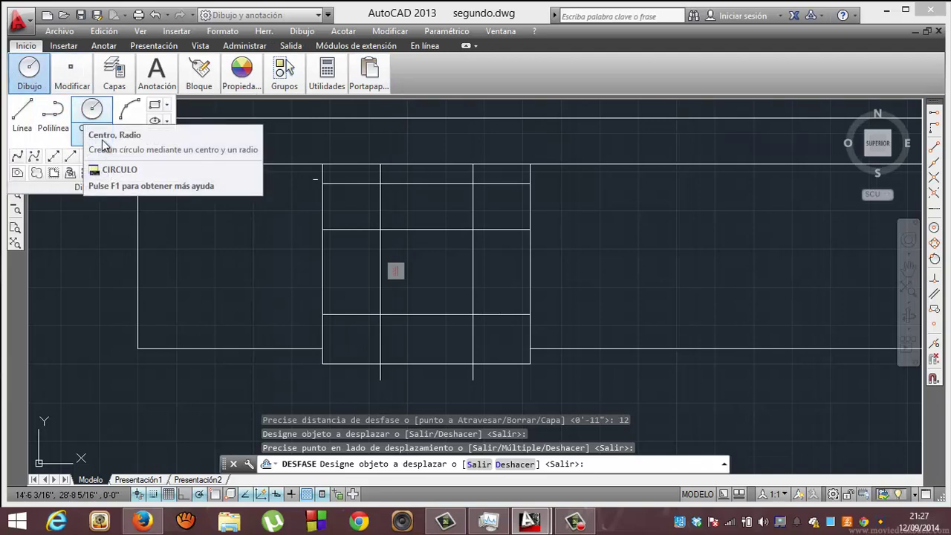
Draw a radius 3.5 circle centred on the left vertical and lower horizontal line intersection
left_click(94, 113)
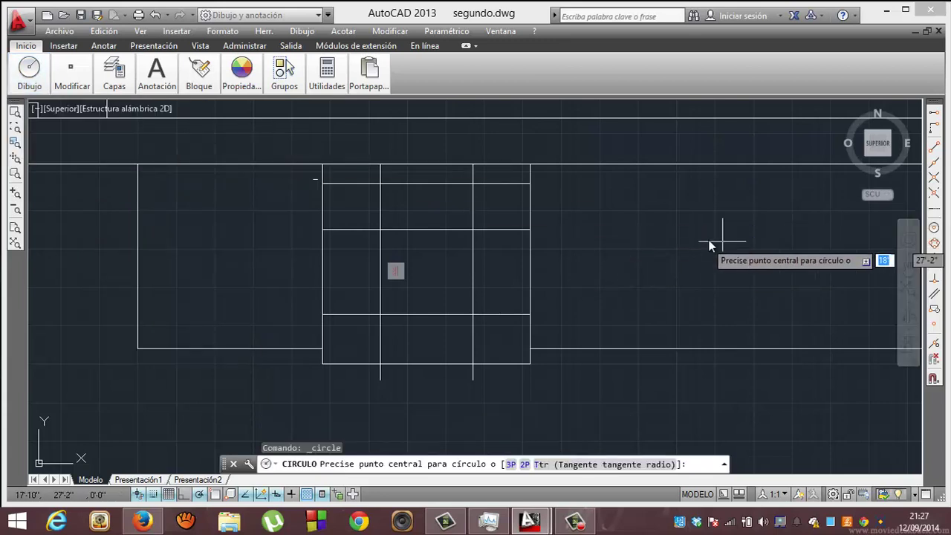
left_click(935, 179)
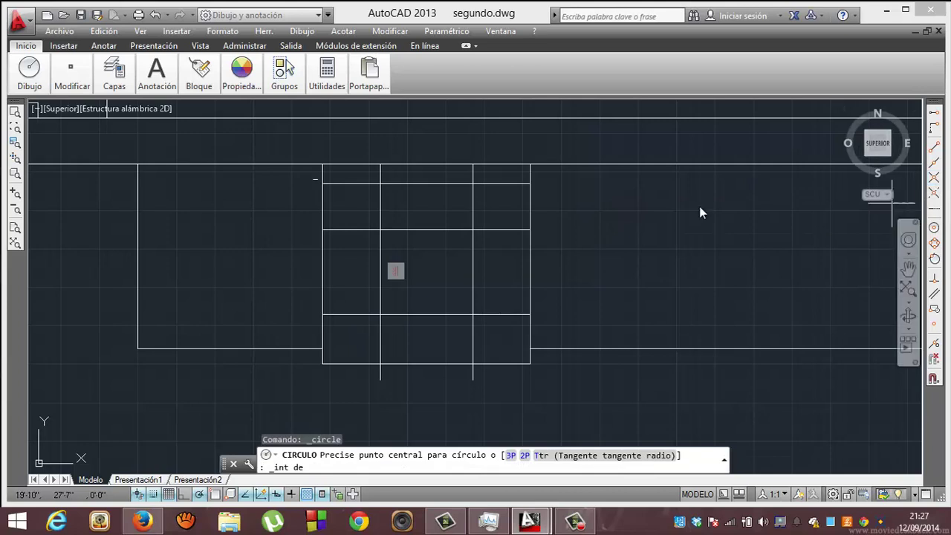
left_click(381, 312)
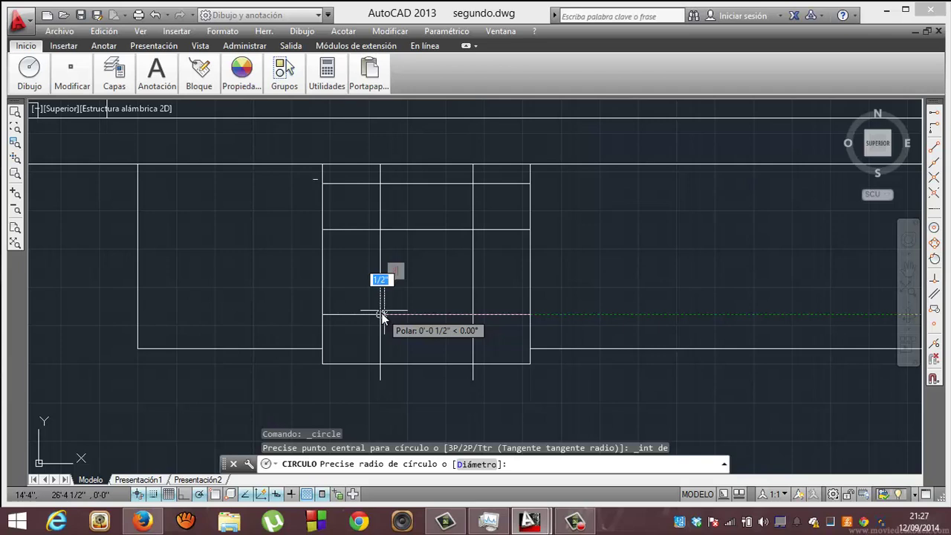
type("3.5")
key("Return")
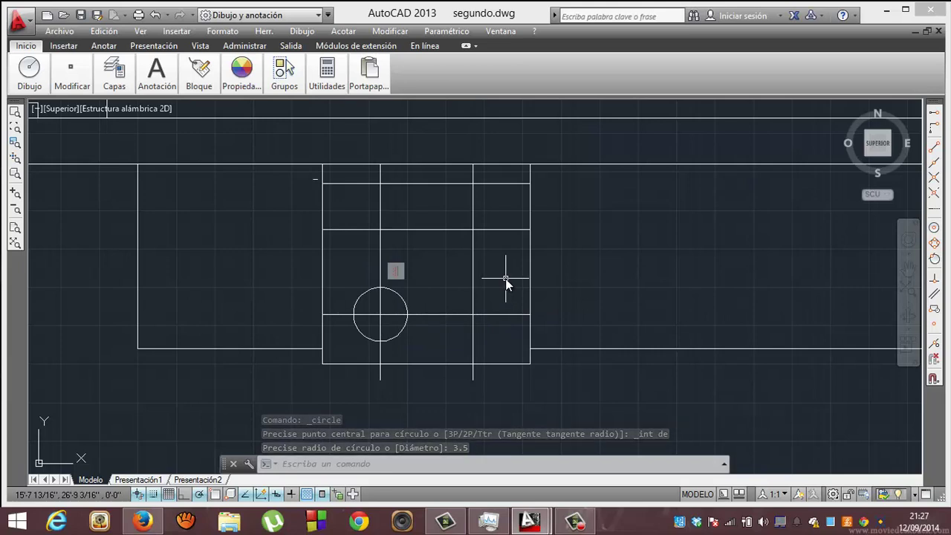
Start a multiple copy of the burner circle, using its centre intersection as base point
type("cop")
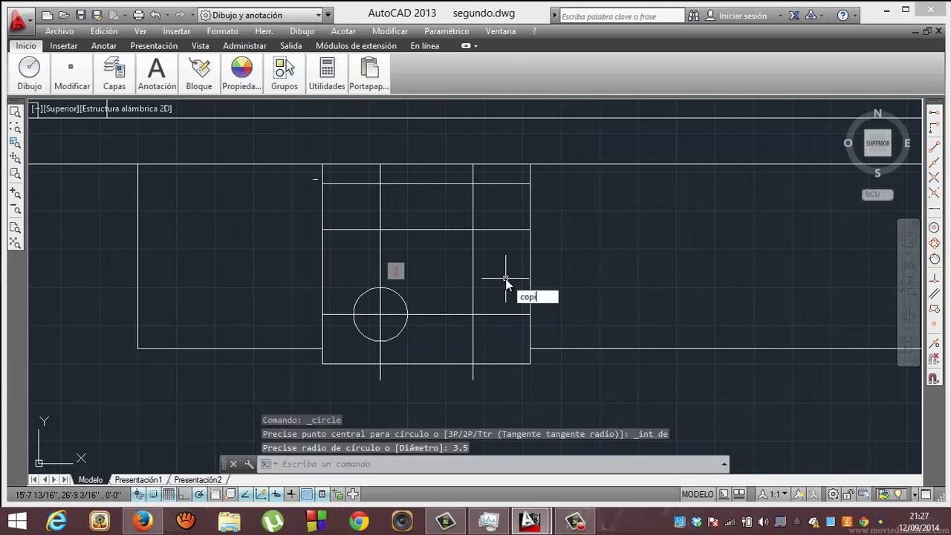
type("ia")
key("Return")
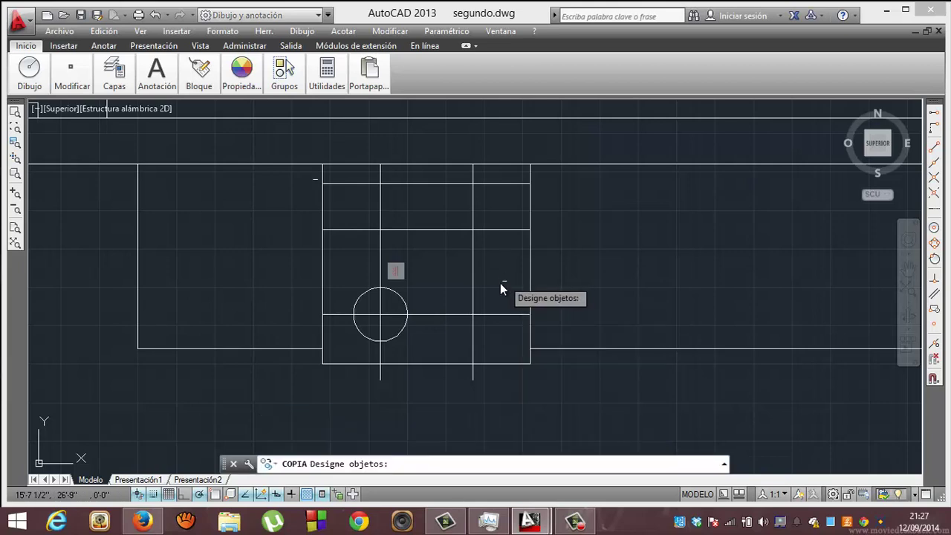
left_click(399, 297)
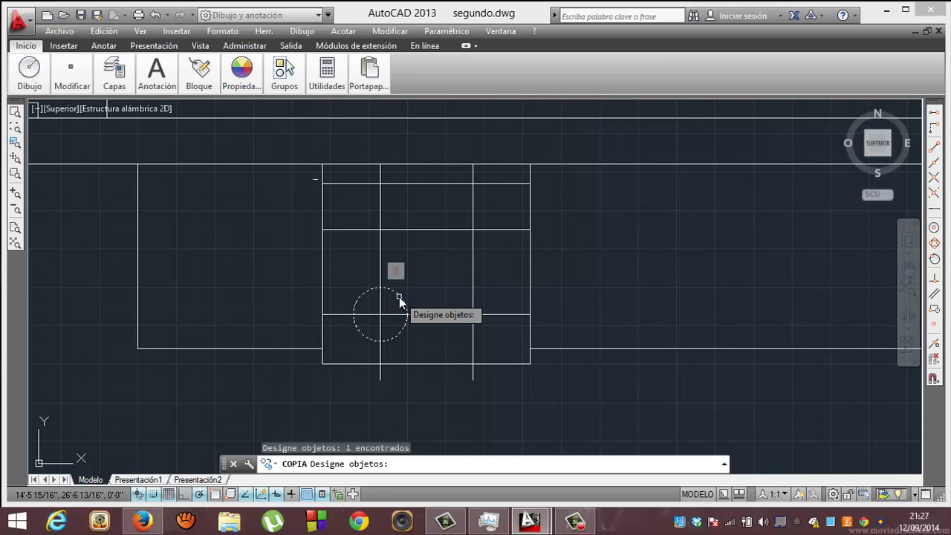
key("Return")
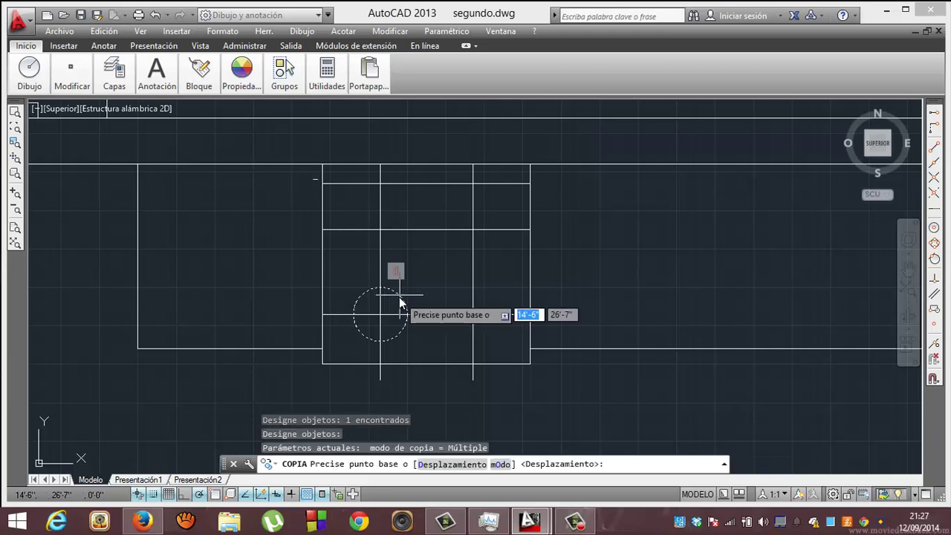
type("m")
key("Return")
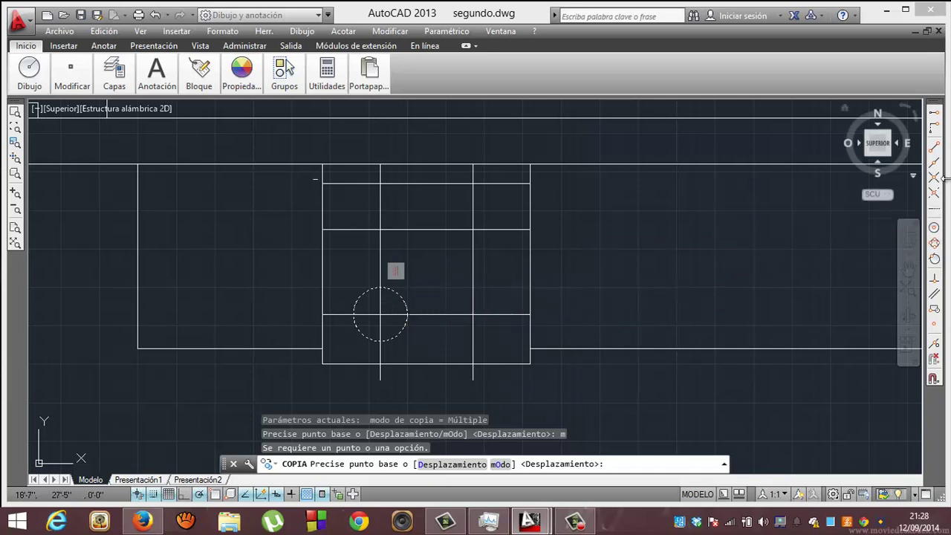
left_click(937, 179)
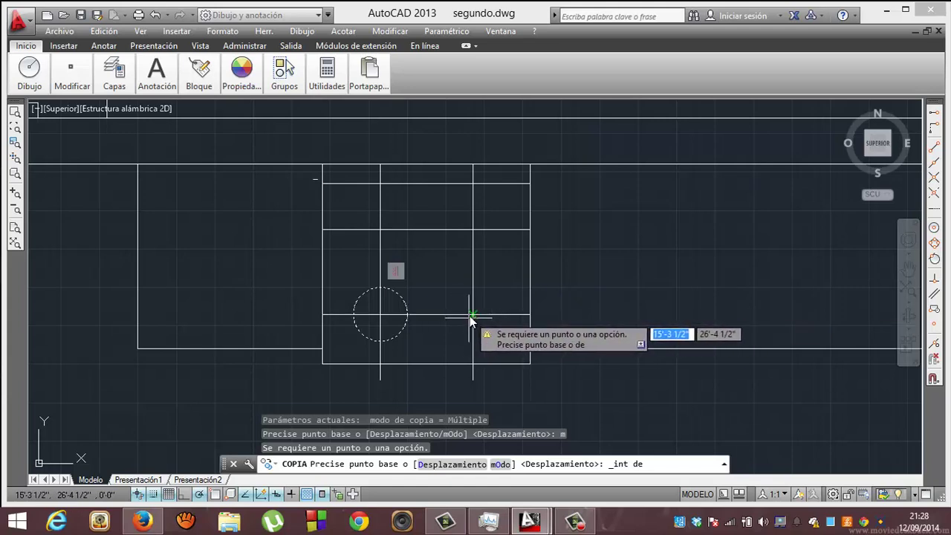
left_click(382, 317)
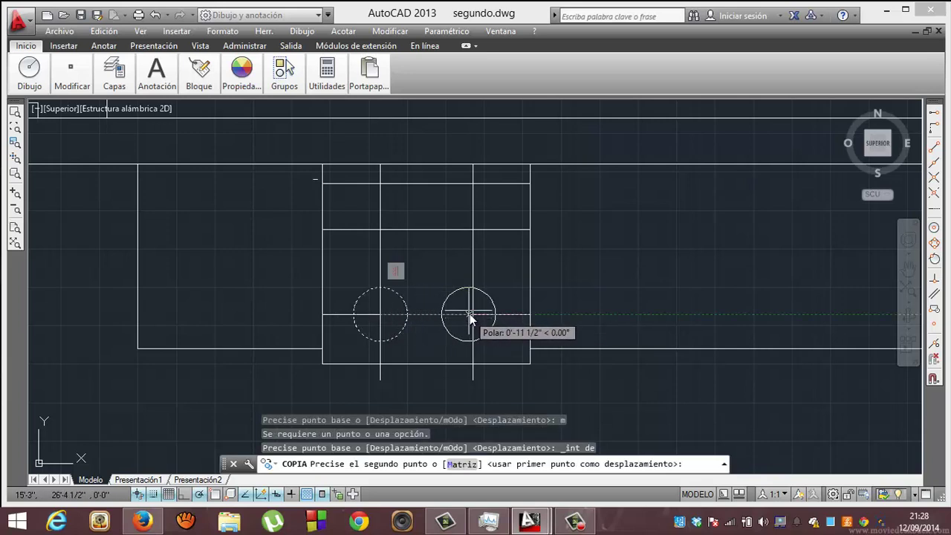
Place circle copies at the lower-right, upper-right and upper-left grid intersections
left_click(934, 176)
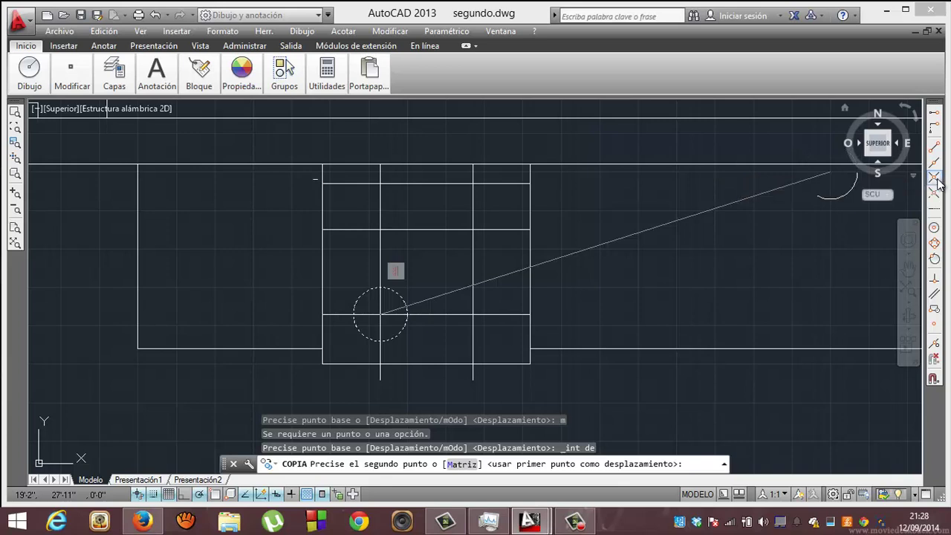
left_click(471, 316)
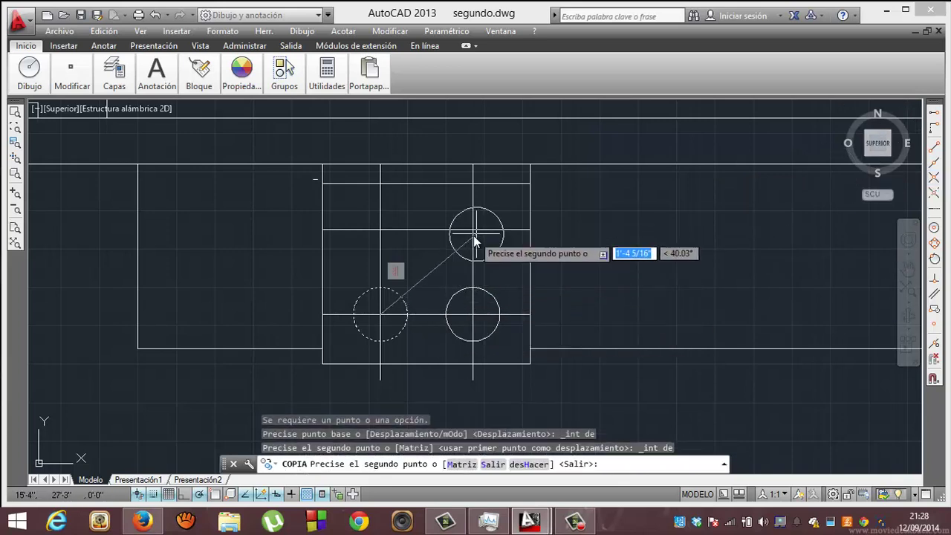
left_click(934, 177)
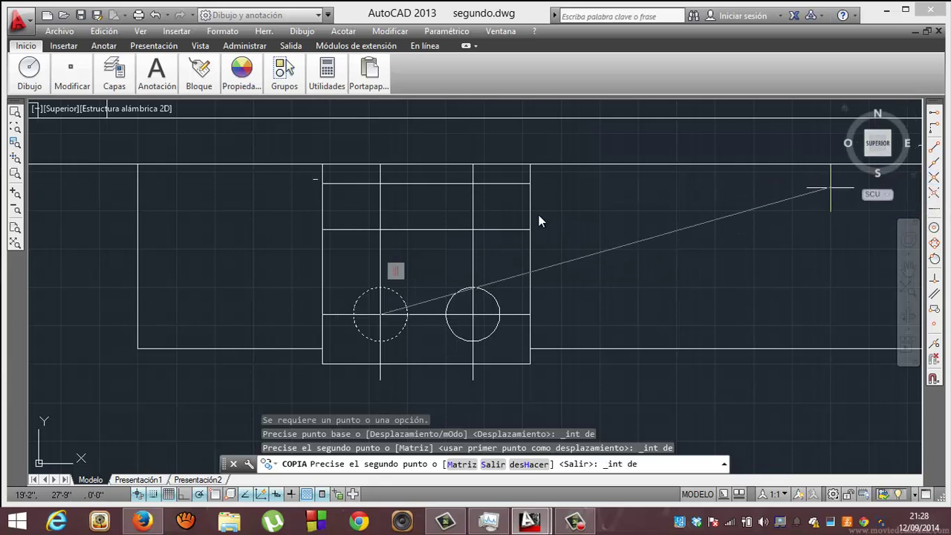
left_click(475, 228)
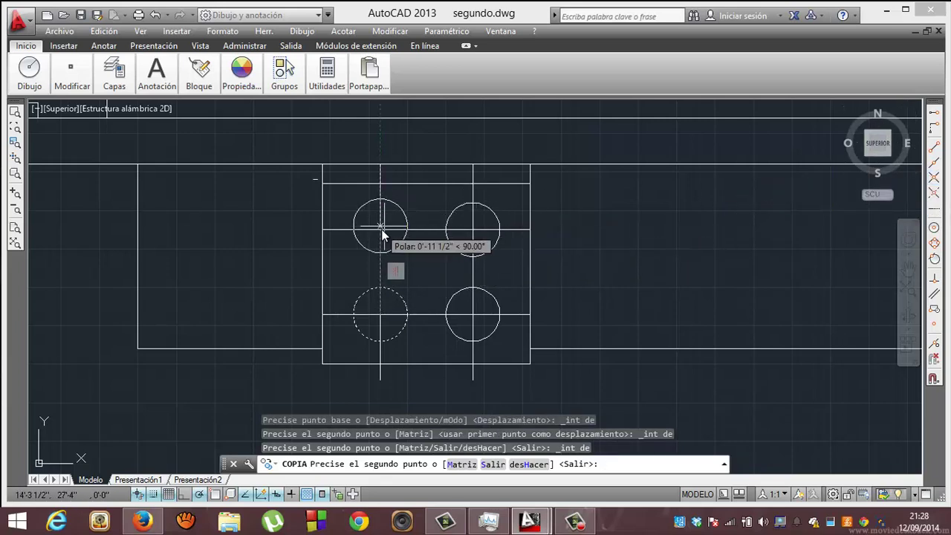
left_click(935, 177)
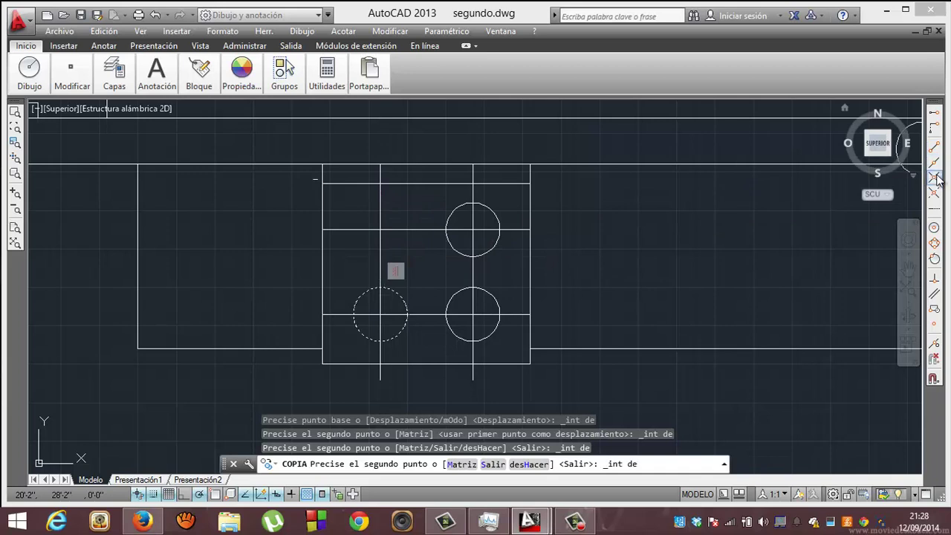
left_click(379, 229)
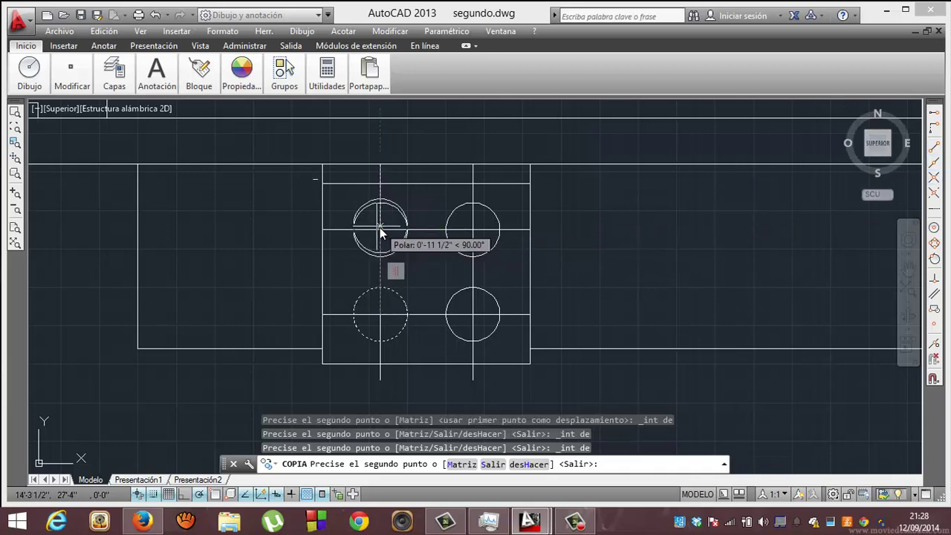
key("Escape")
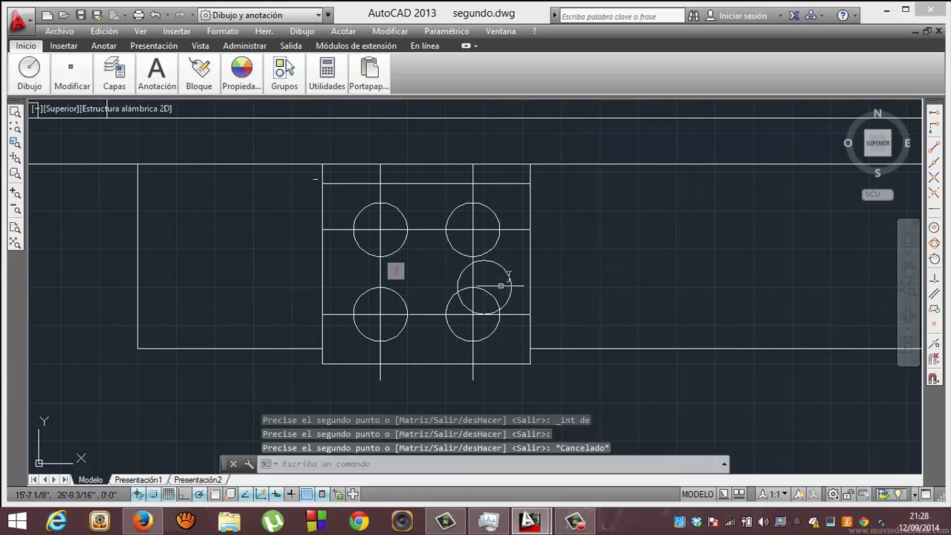
Delete the stray circle and set the lower-left burner radius to 4 1/2"
left_click(509, 279)
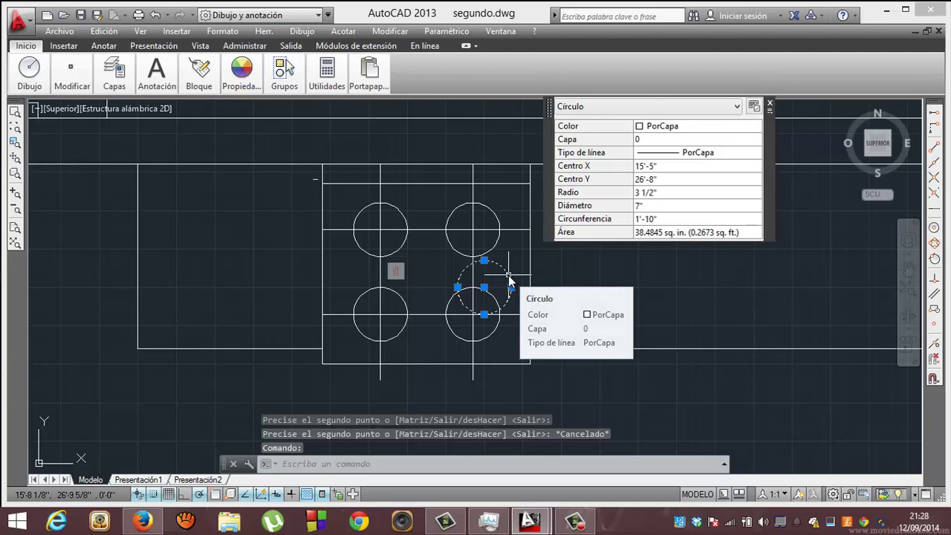
key("Delete")
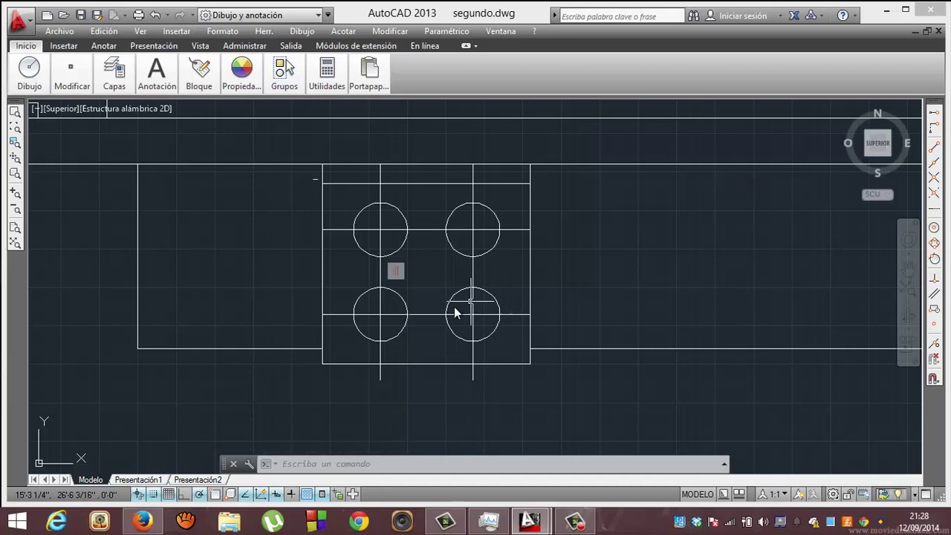
left_click(399, 295)
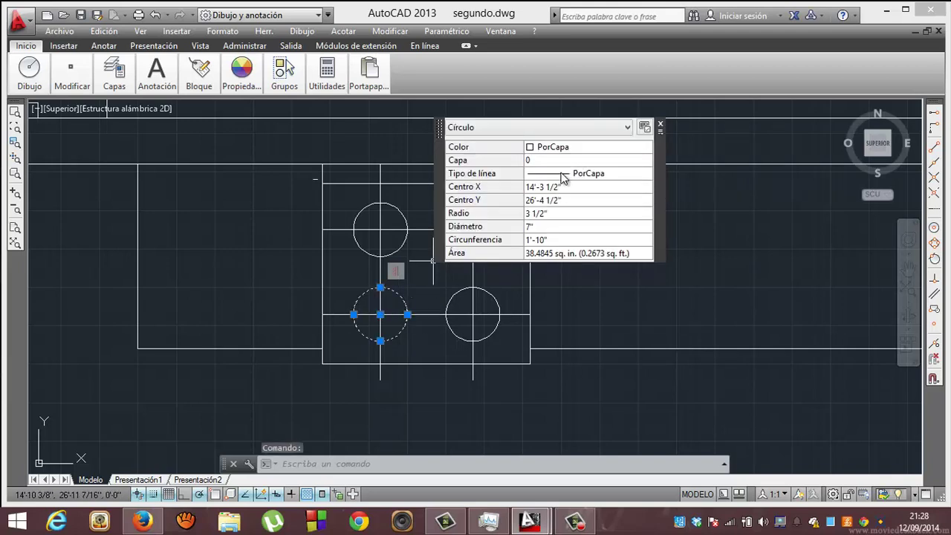
left_click(543, 214)
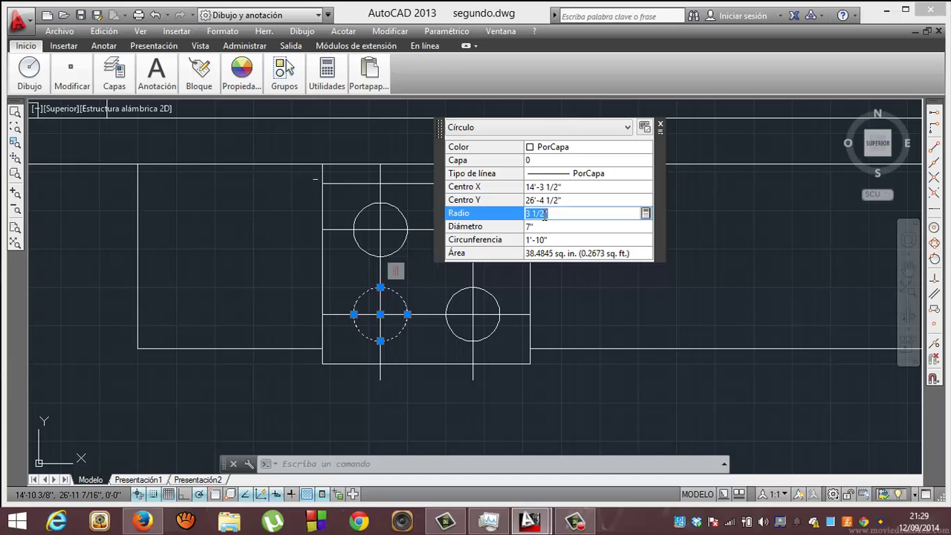
type("4")
key("Tab")
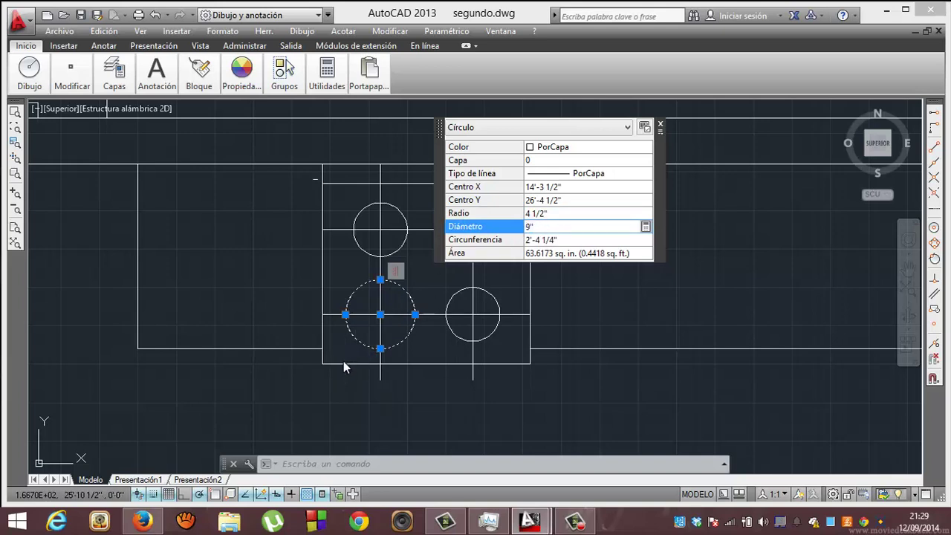
key("Escape")
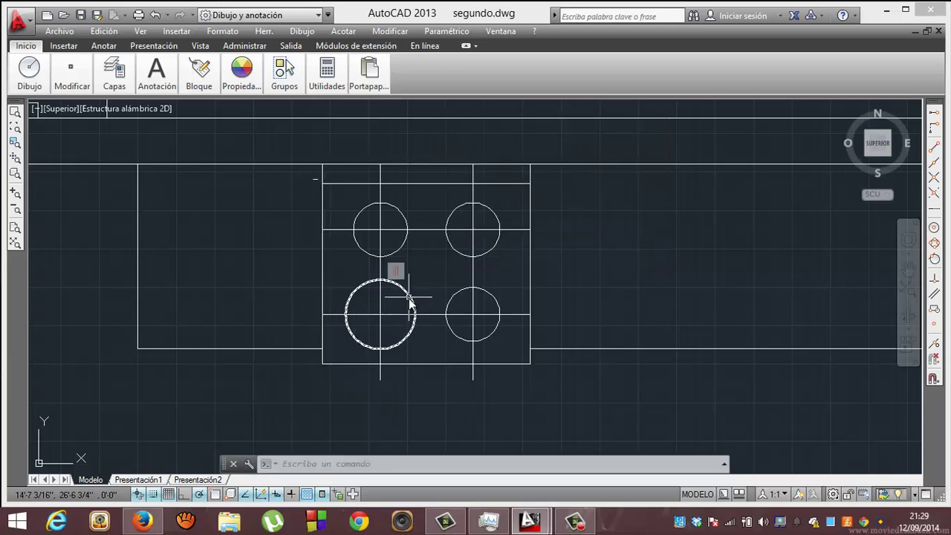
Reselect the enlarged burner to check its size, then clear the selection
left_click(409, 298)
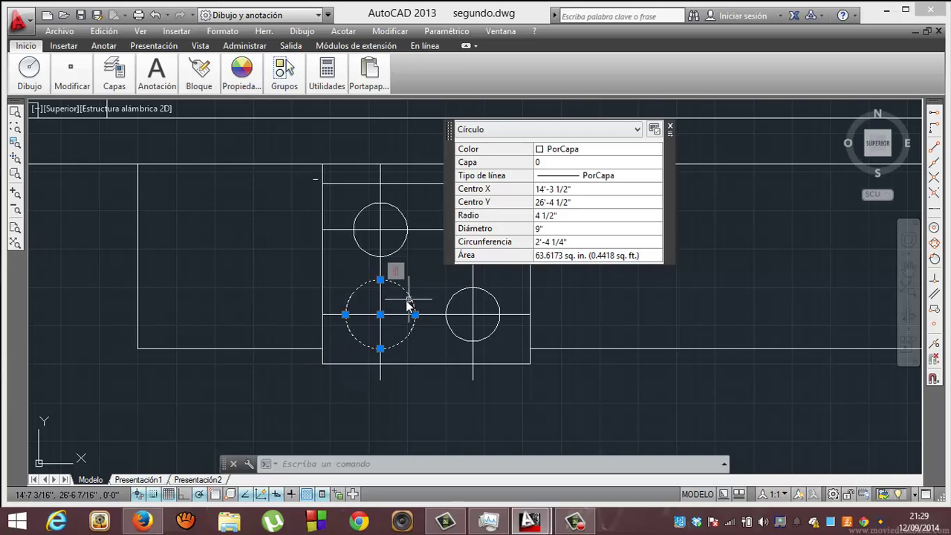
left_click(269, 268)
key("Escape")
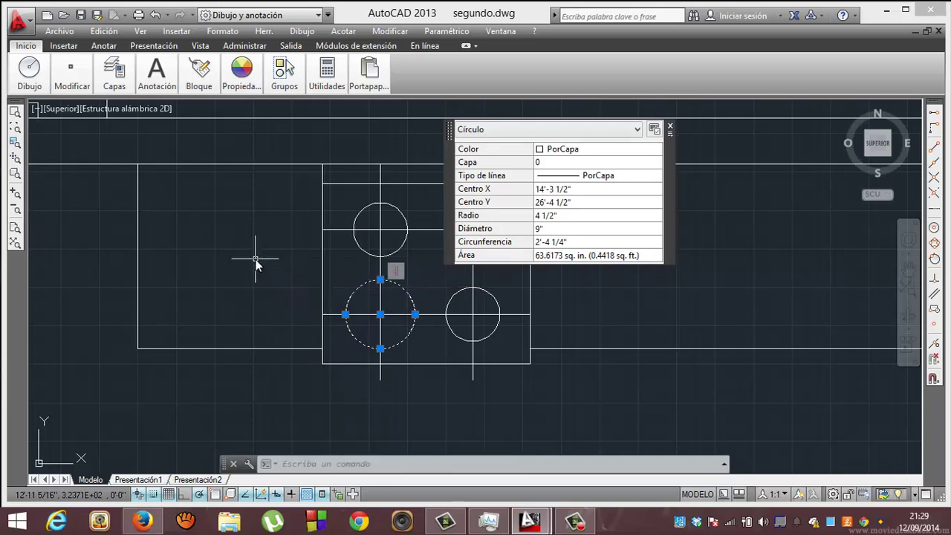
key("Escape")
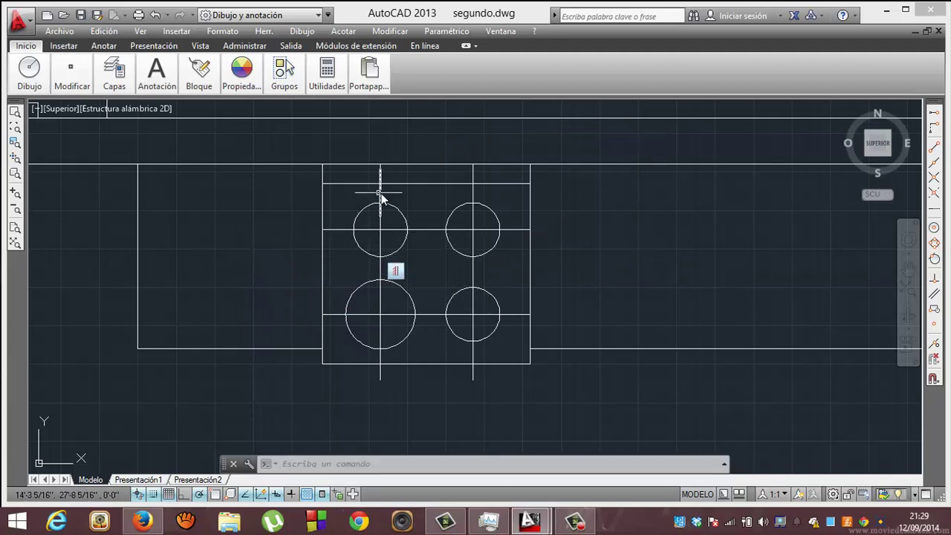
Delete the upper and lower horizontal lines and the left and right vertical lines through the burners
left_click(340, 230)
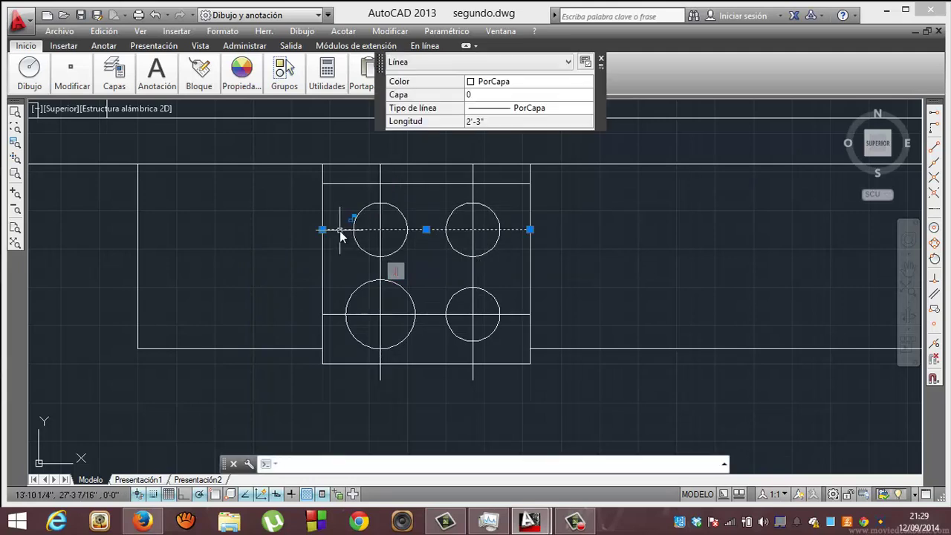
key("Delete")
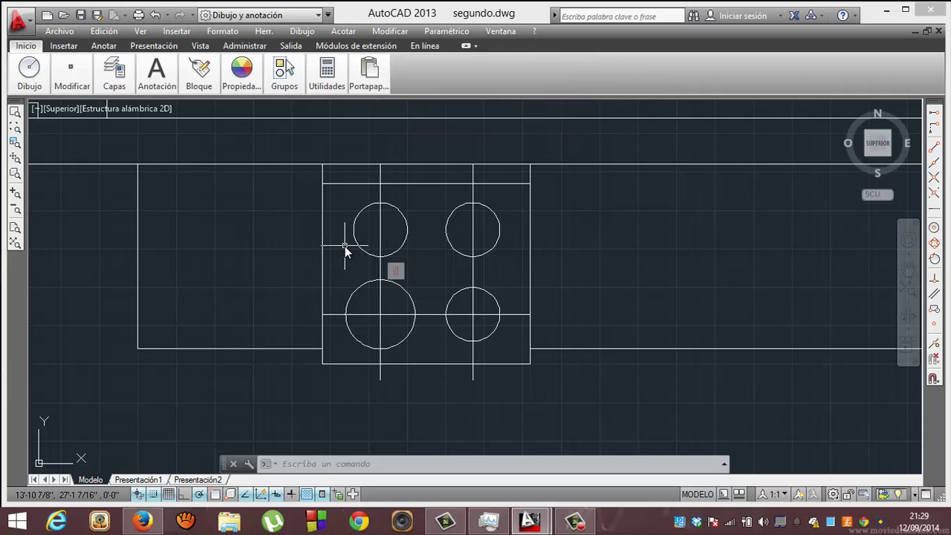
left_click(338, 314)
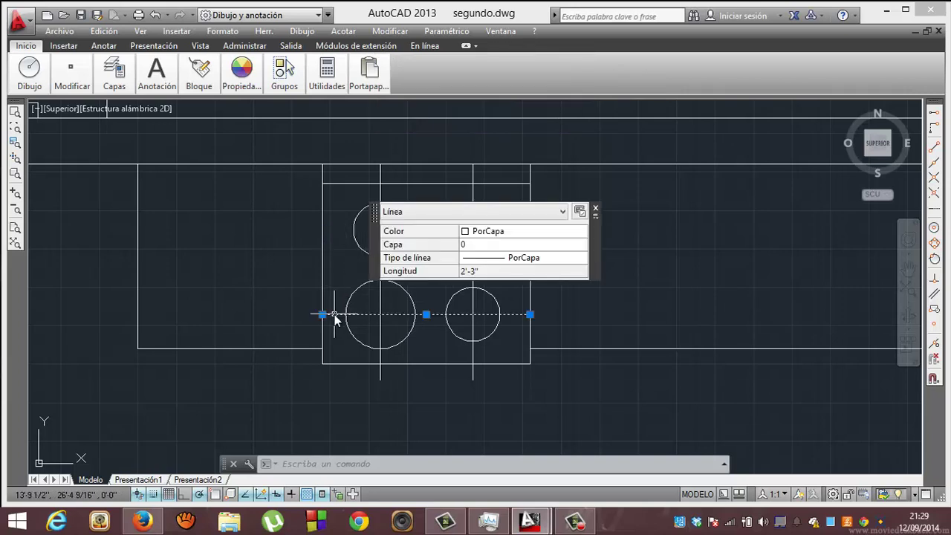
key("Delete")
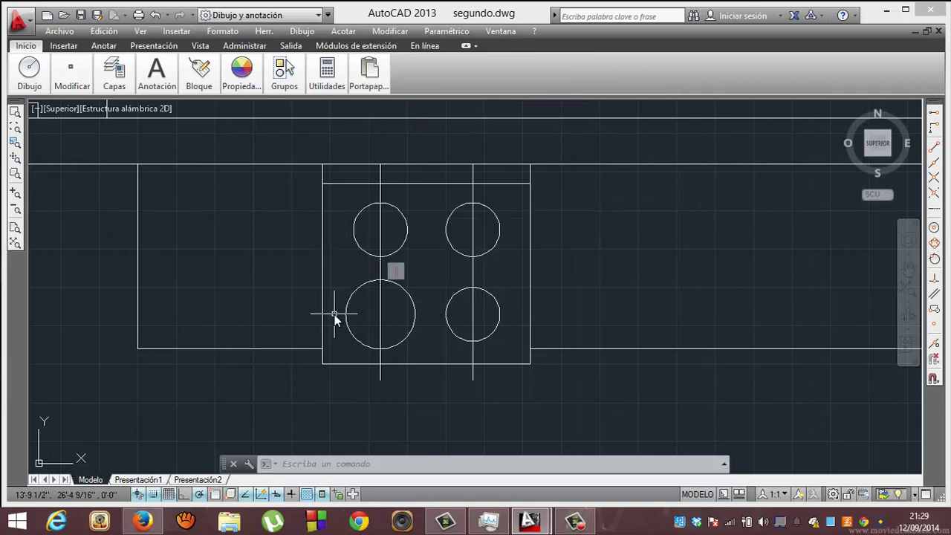
left_click(380, 270)
key("Delete")
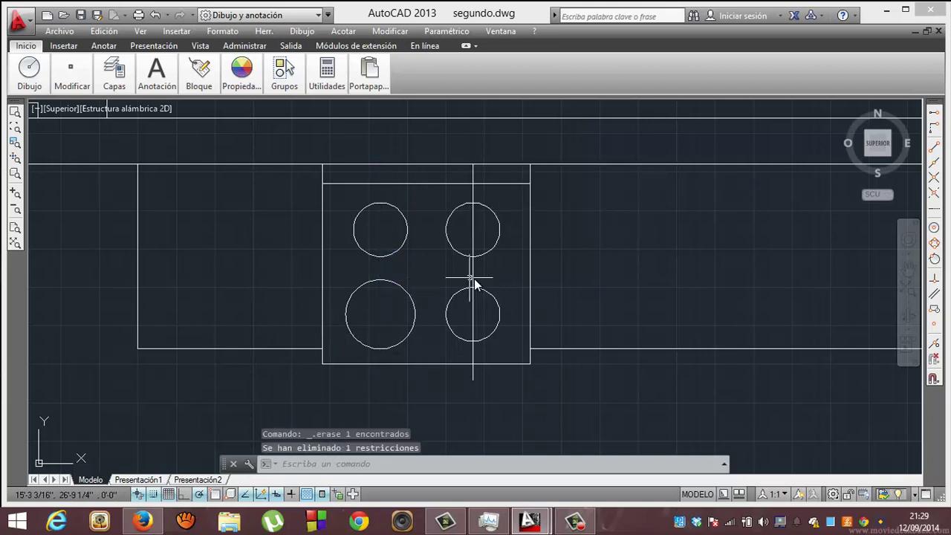
left_click(473, 281)
key("Delete")
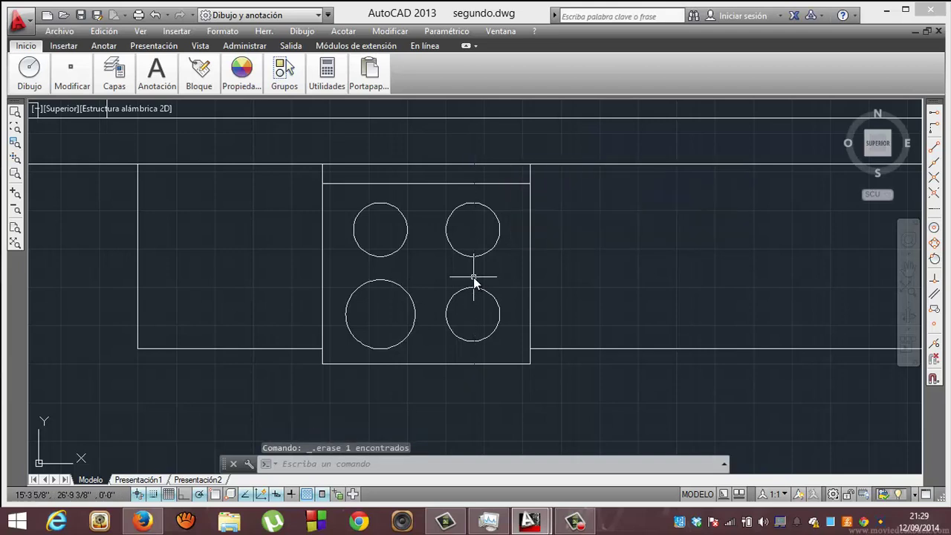